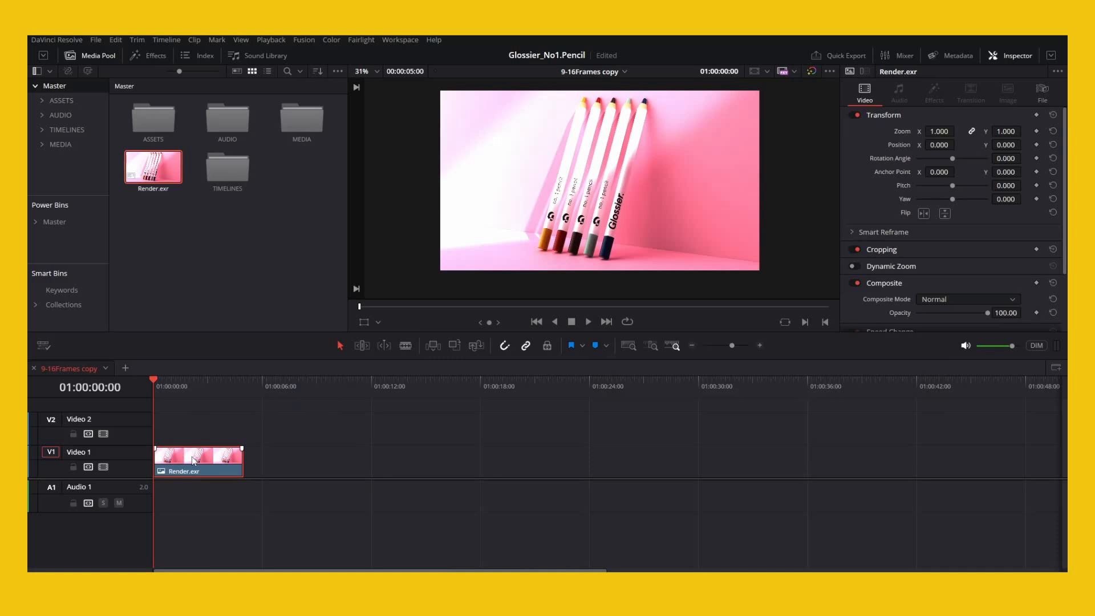
Save the project and move the timeline playhead to 01:00:03:02 within the Render.exr clip
{"action": "key", "text": "ctrl+s"}
{"action": "left_click", "coordinate": [210, 394]}
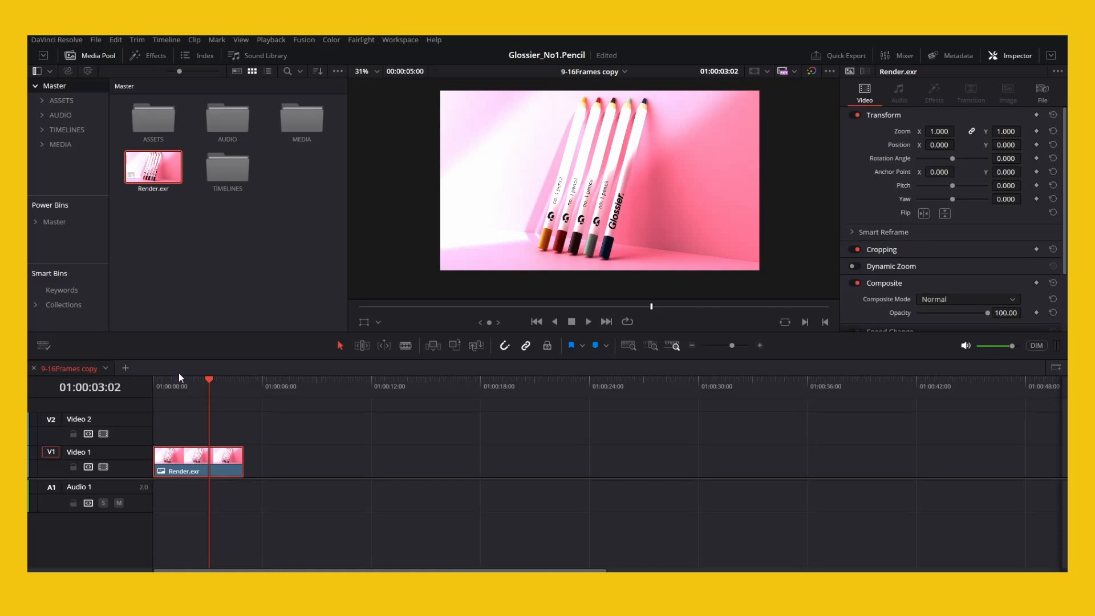
Open the keyboard customization and search the commands for "labe" to find Label Selected Node under Color Nodes
{"action": "left_click", "coordinate": [68, 41]}
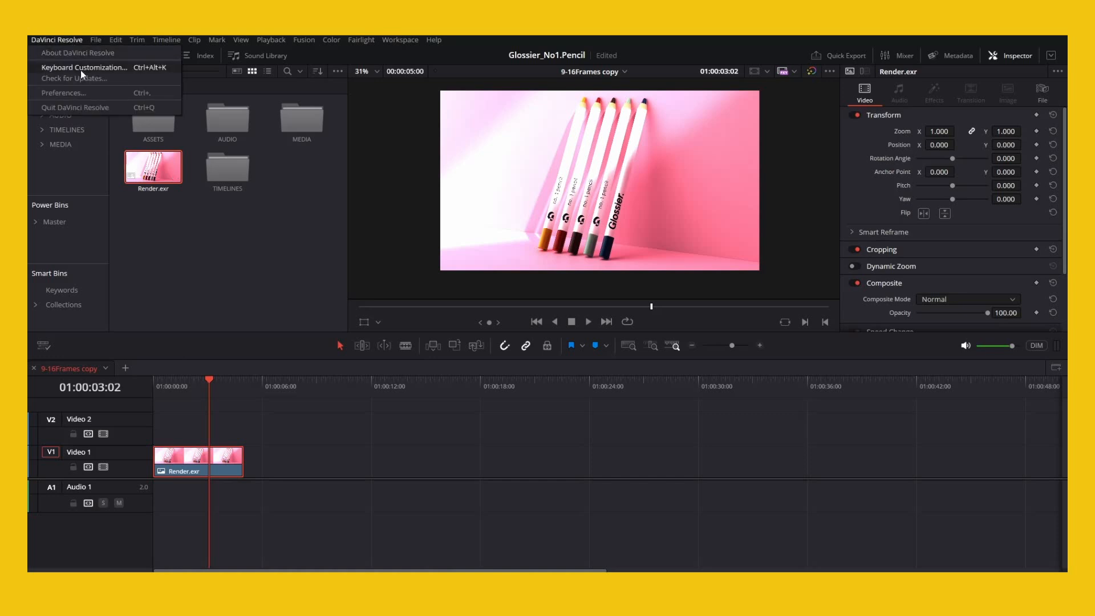
{"action": "left_click", "coordinate": [99, 66]}
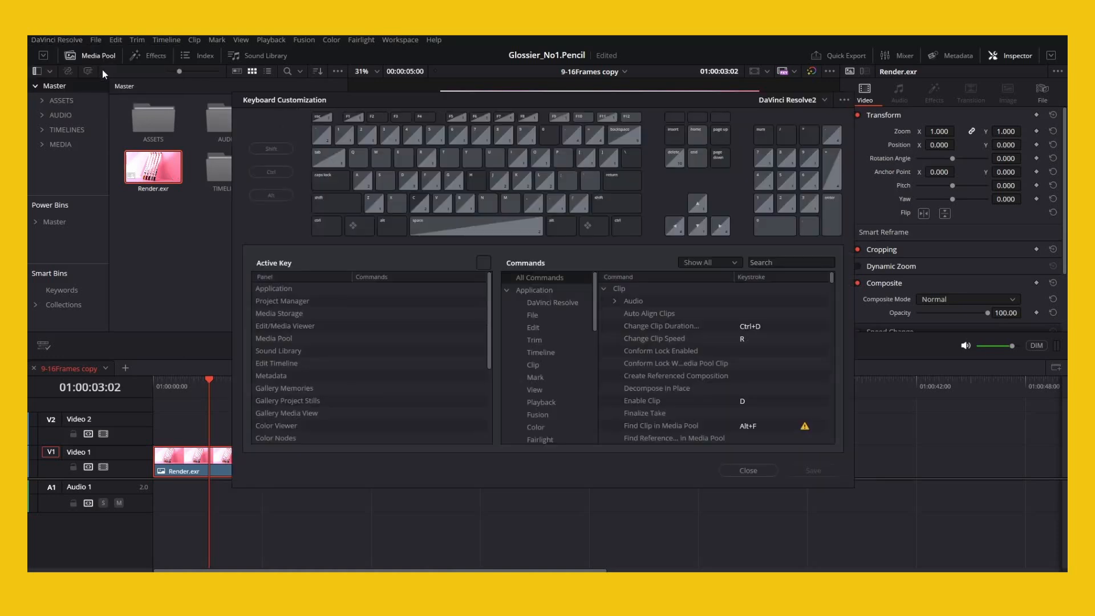
{"action": "left_click", "coordinate": [790, 264]}
{"action": "type", "text": "labe"}
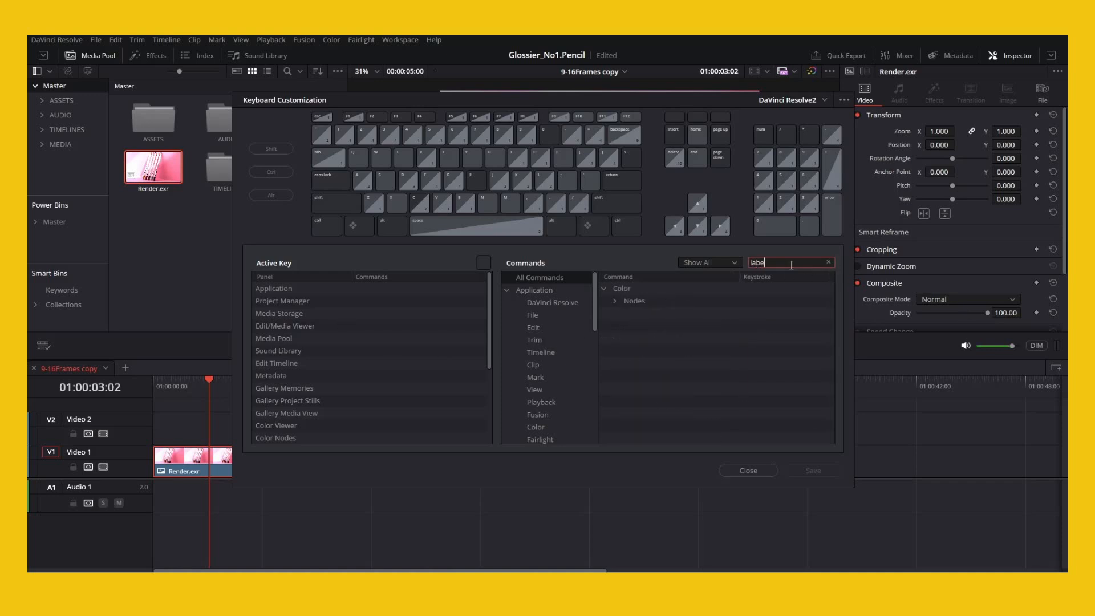
{"action": "left_click", "coordinate": [611, 301]}
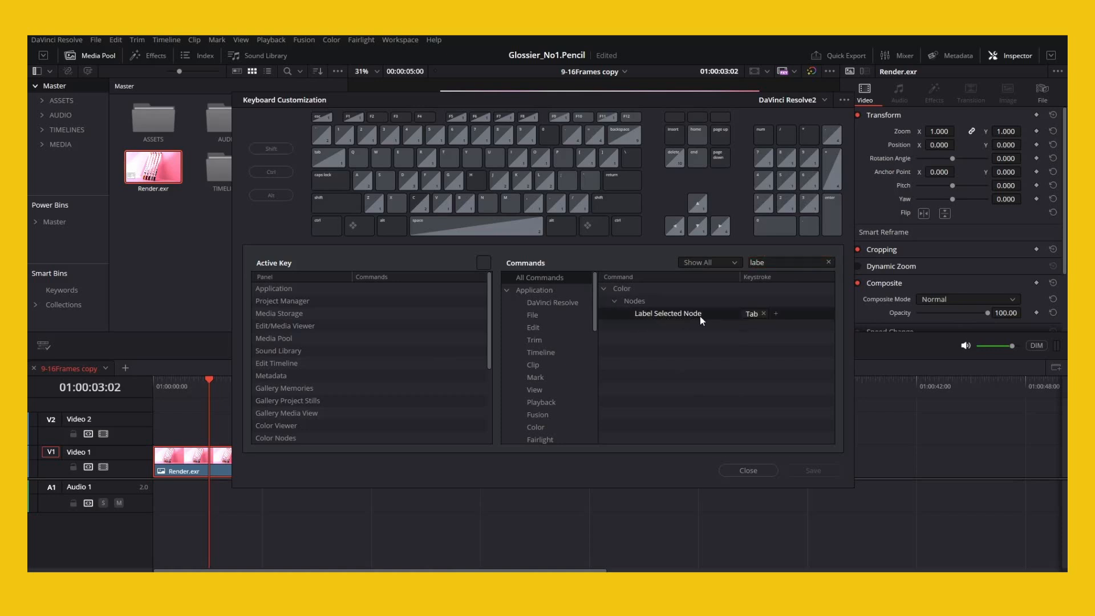
Clear the shortcut of the Label Selected Node command, assign Tab to it, and save the keyboard layout
{"action": "left_click", "coordinate": [762, 313]}
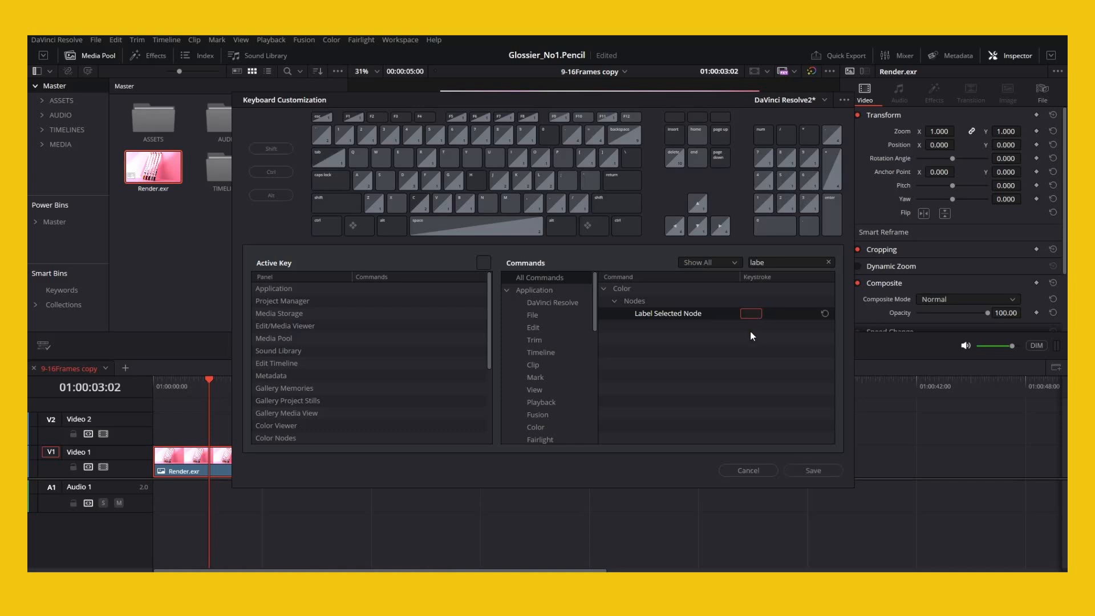
{"action": "left_click", "coordinate": [751, 314]}
{"action": "key", "text": "Tab"}
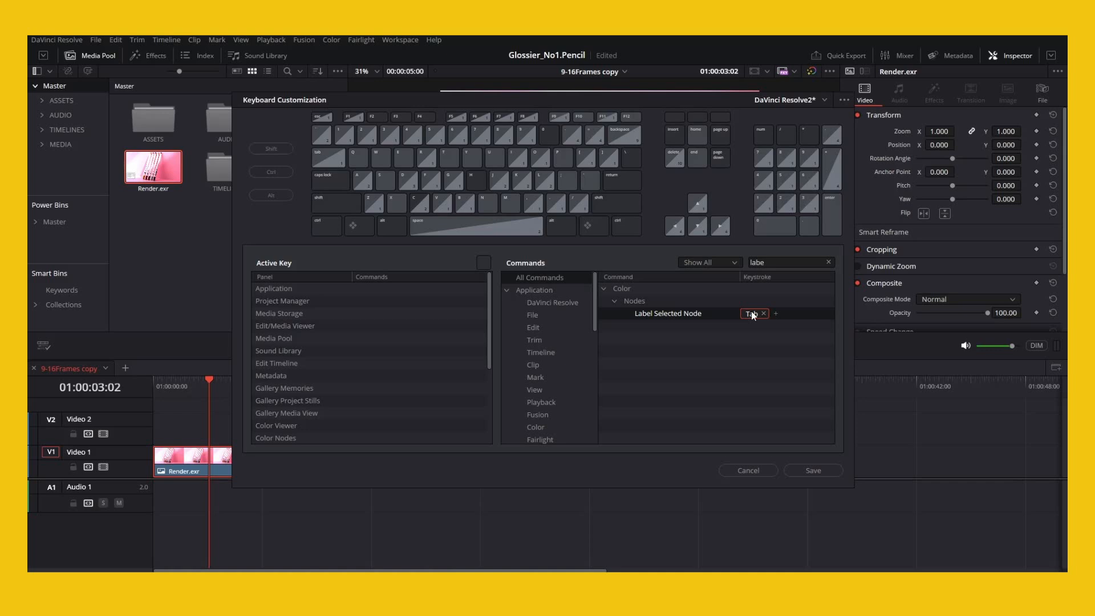
{"action": "left_click", "coordinate": [827, 470]}
{"action": "left_click", "coordinate": [737, 471]}
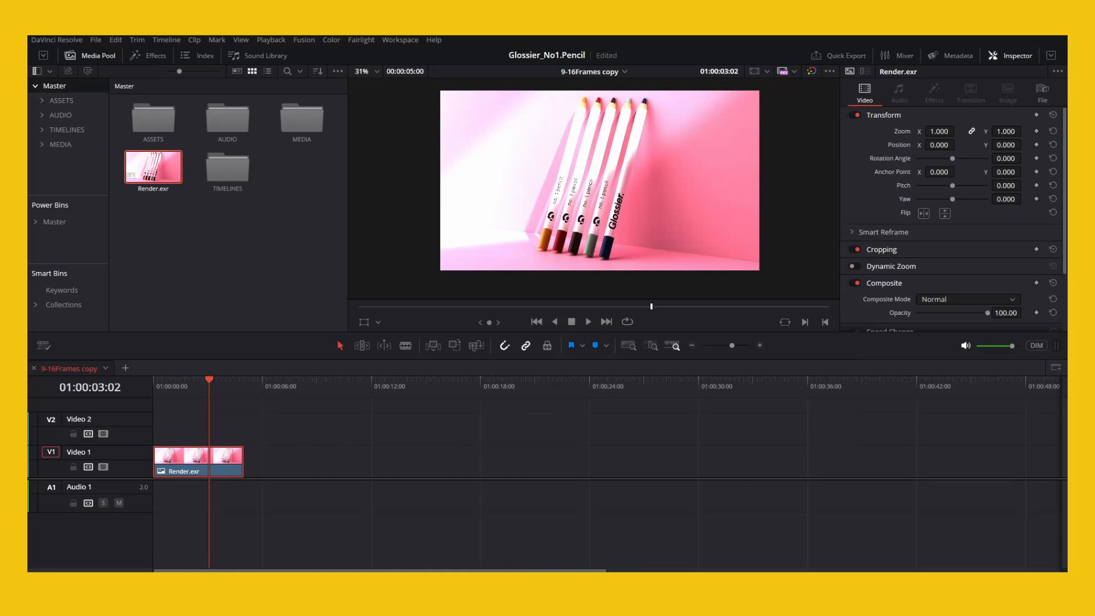
Switch to the Color page and add a serial node after node 01, spaced apart from it
{"action": "key", "text": "shift+6"}
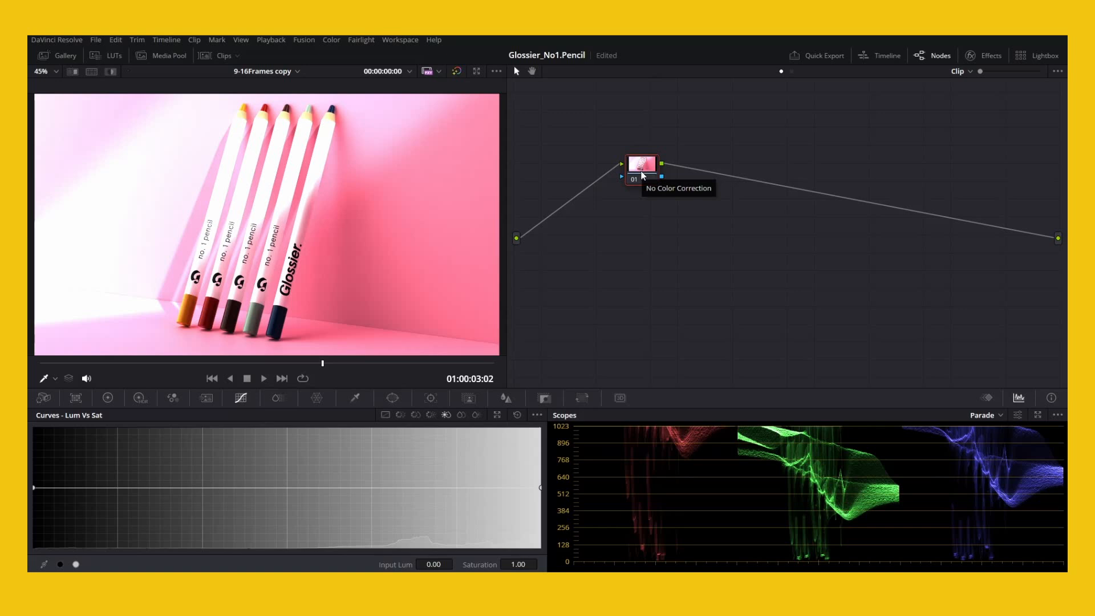
{"action": "key", "text": "alt+s"}
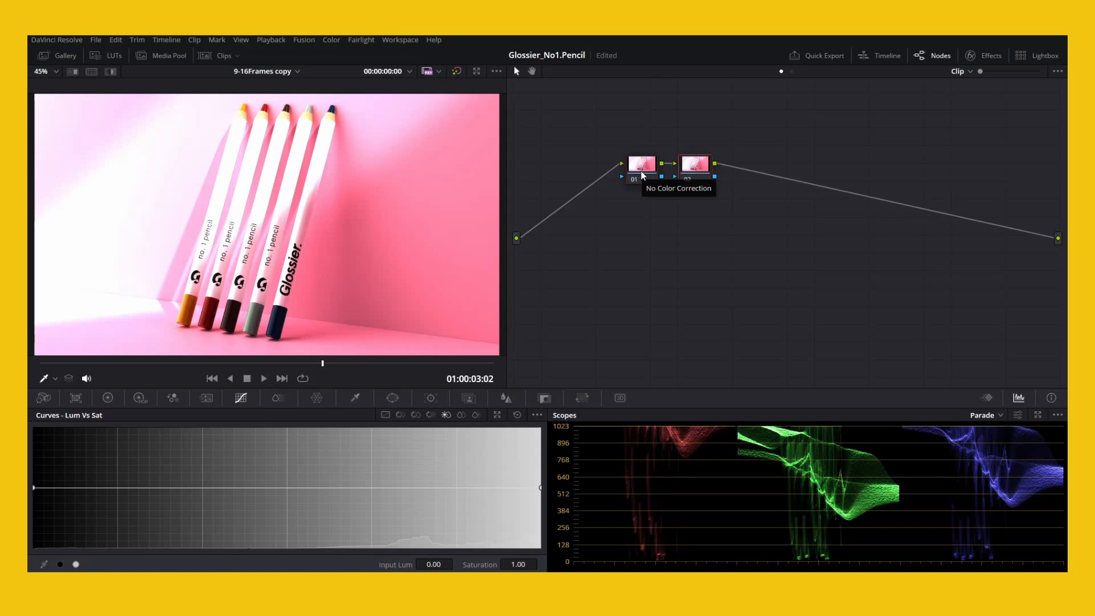
{"action": "left_click_drag", "start_coordinate": [693, 165], "coordinate": [745, 159]}
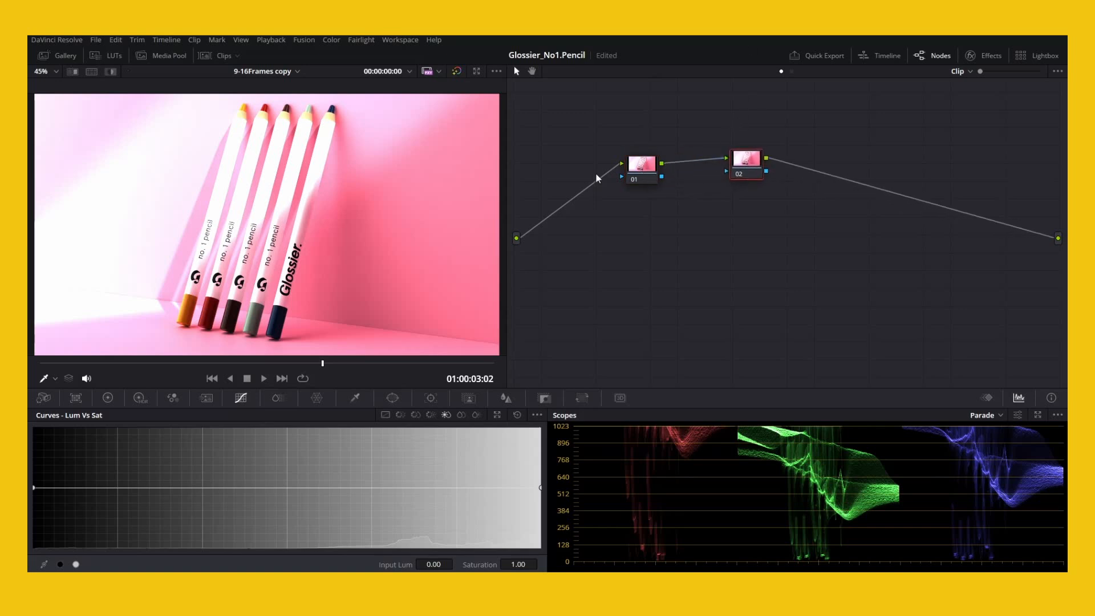
Label node 01 as CSTin
{"action": "left_click", "coordinate": [649, 173]}
{"action": "type", "text": "cst"}
{"action": "key", "text": "BackSpace"}
{"action": "key", "text": "BackSpace"}
{"action": "key", "text": "BackSpace"}
{"action": "type", "text": "CSTin"}
{"action": "key", "text": "Return"}
Label node 02 as CSTout and line it up horizontally with the CSTin node
{"action": "left_click", "coordinate": [751, 163]}
{"action": "type", "text": "CSTout"}
{"action": "key", "text": "Return"}
{"action": "left_click_drag", "start_coordinate": [750, 164], "coordinate": [760, 170]}
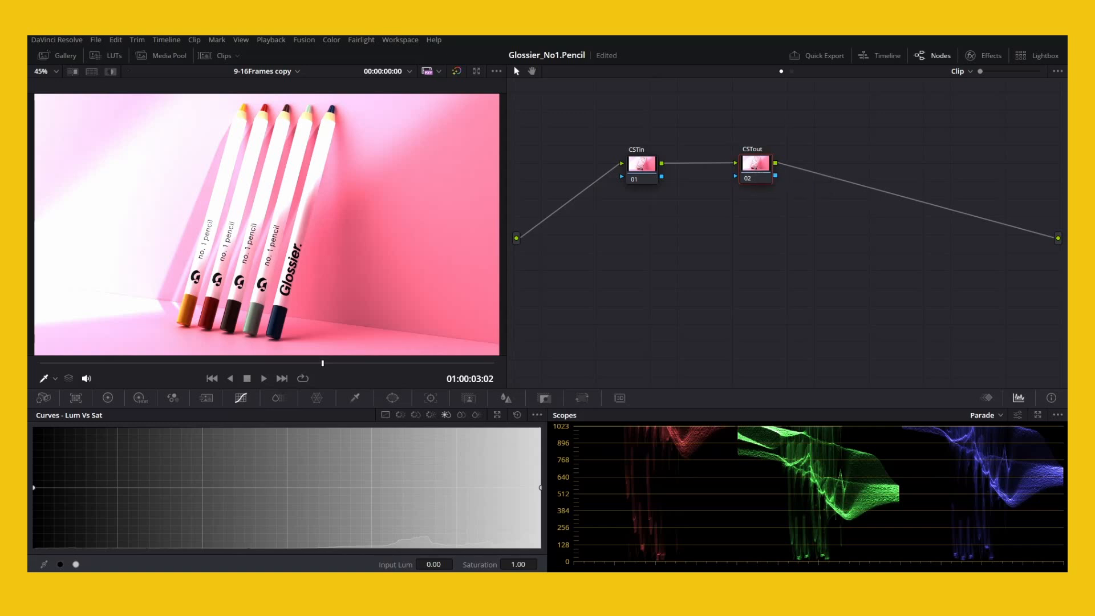
Apply the Color Space Transform effect to both the CSTin and CSTout nodes
{"action": "left_click", "coordinate": [977, 57]}
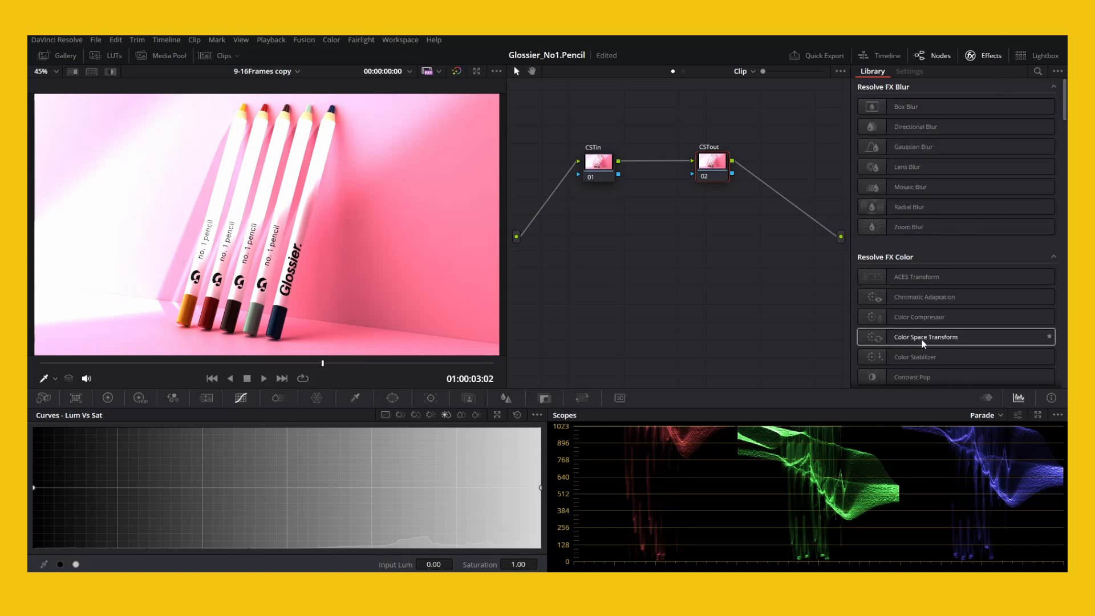
{"action": "left_click_drag", "start_coordinate": [924, 342], "coordinate": [608, 176]}
{"action": "left_click_drag", "start_coordinate": [894, 339], "coordinate": [717, 173]}
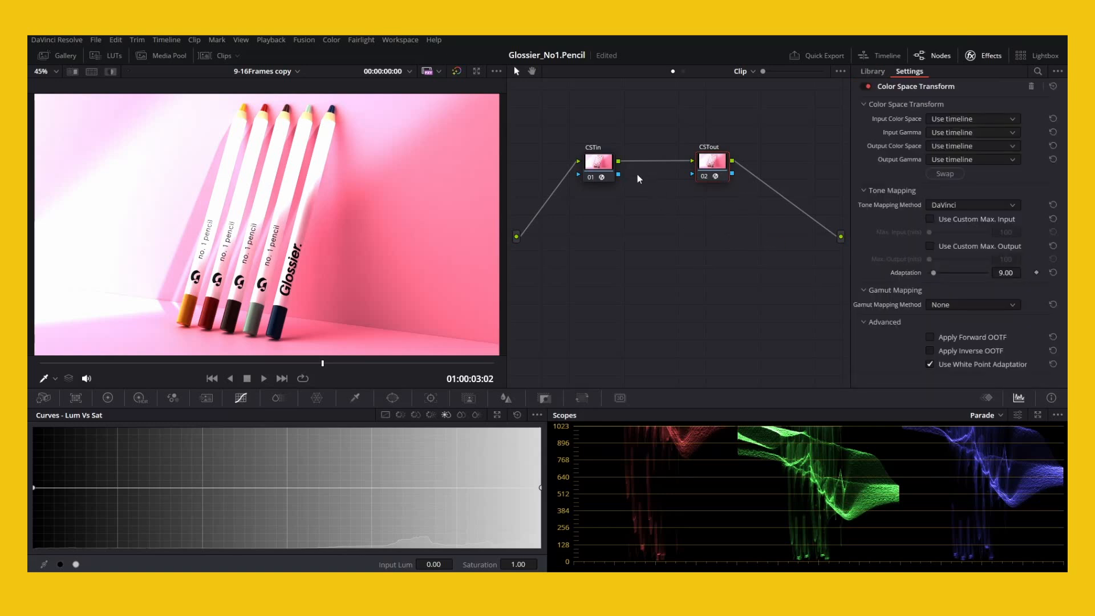
Set the CSTin node's input color space to Rec.709 and its input gamma to Linear
{"action": "left_click", "coordinate": [599, 162]}
{"action": "left_click", "coordinate": [963, 118]}
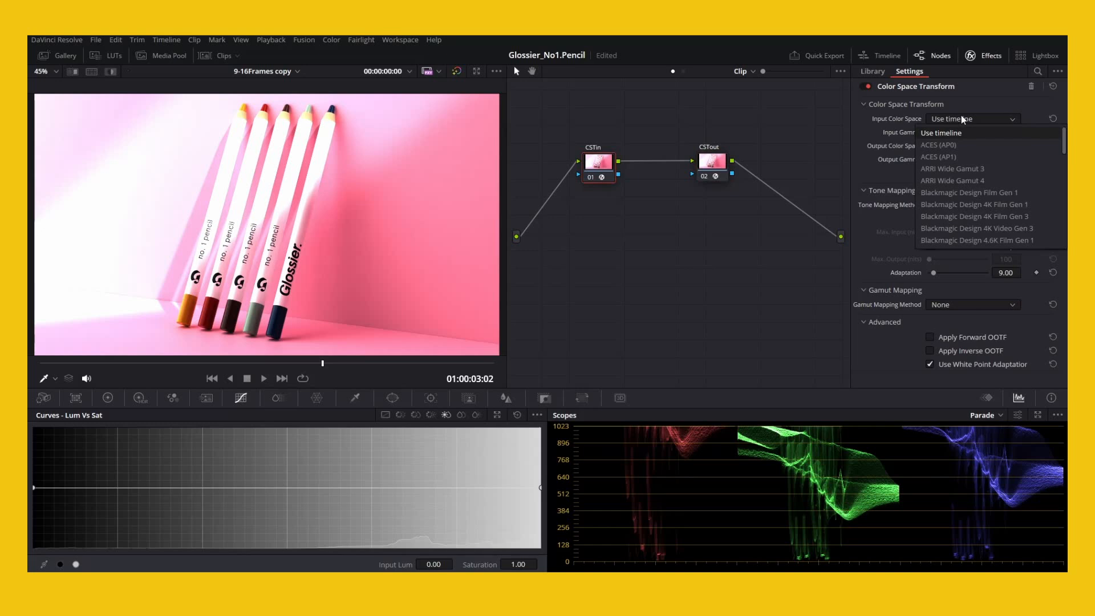
{"action": "key", "text": "r"}
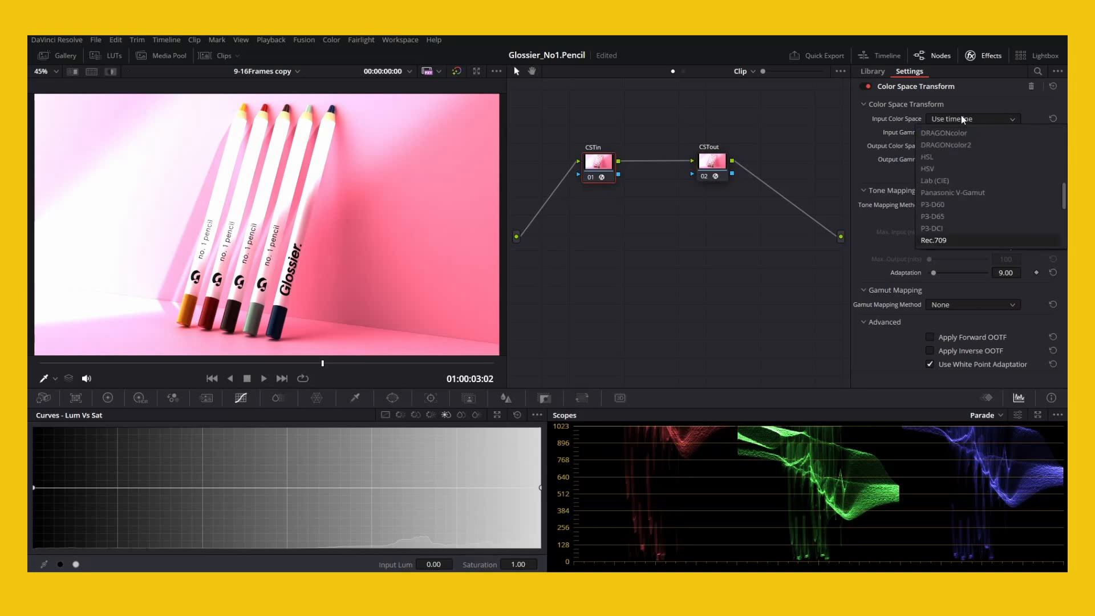
{"action": "key", "text": "Return"}
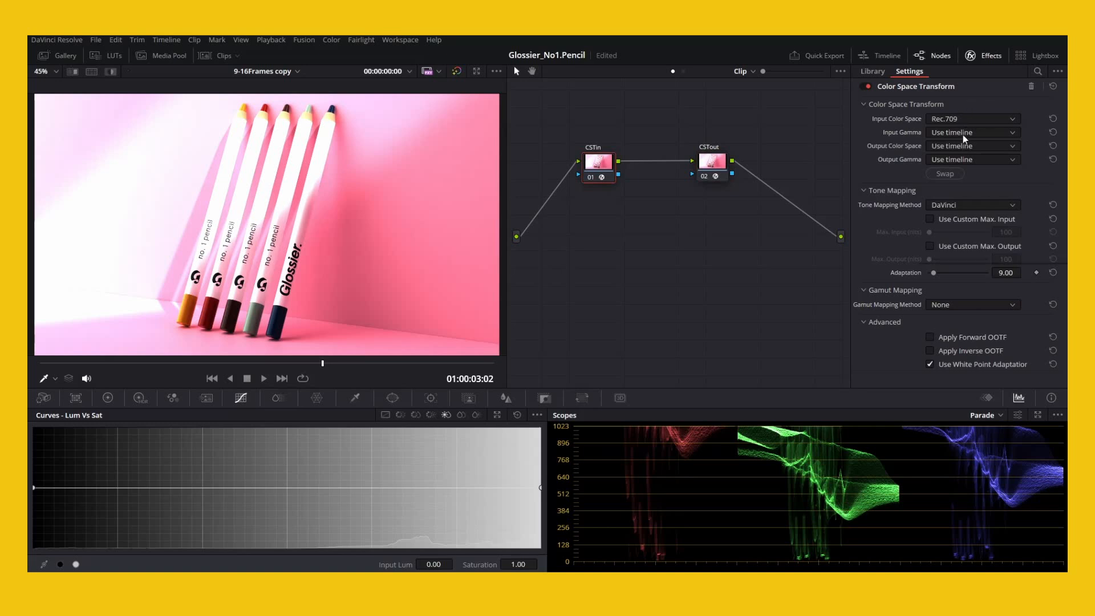
{"action": "left_click", "coordinate": [962, 133]}
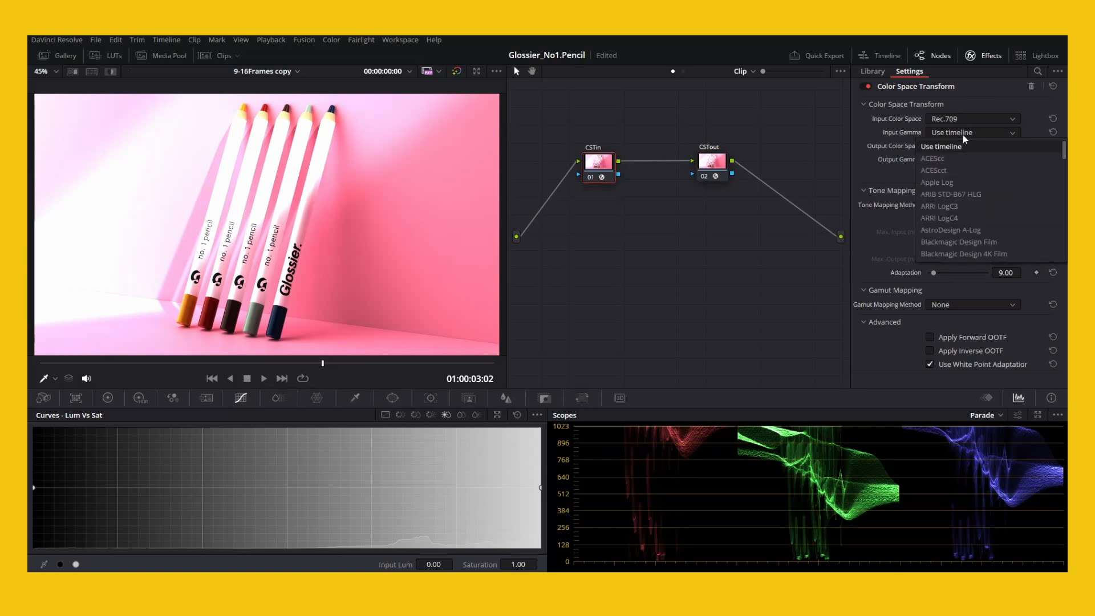
{"action": "key", "text": "l"}
{"action": "key", "text": "i"}
{"action": "key", "text": "Return"}
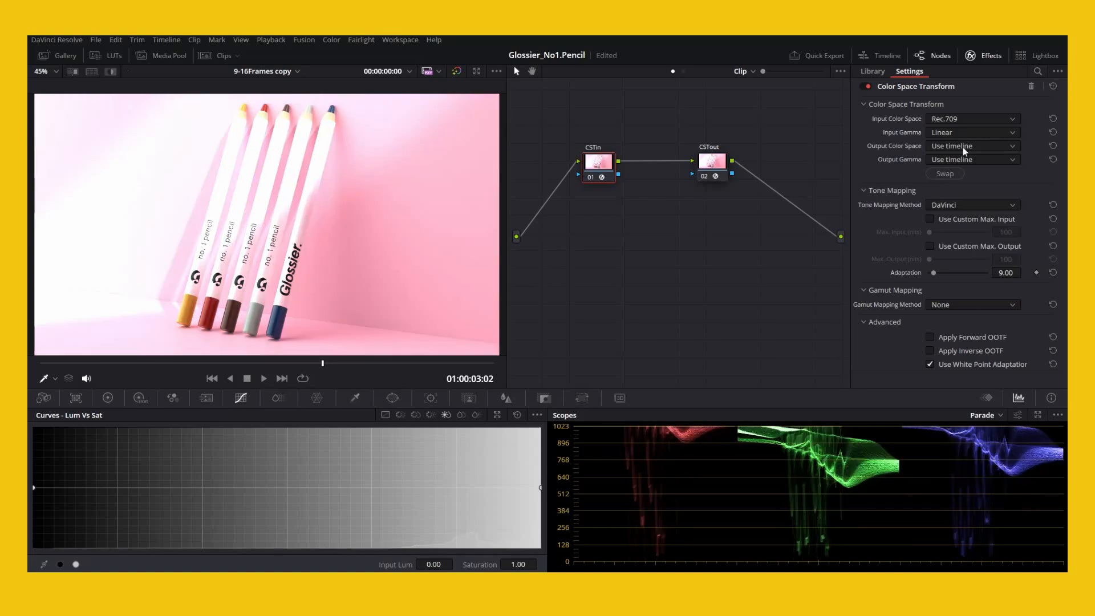
Set the CSTin node's output color space to DaVinci Wide Gamut and its output gamma to DaVinci Intermediate
{"action": "left_click", "coordinate": [963, 147]}
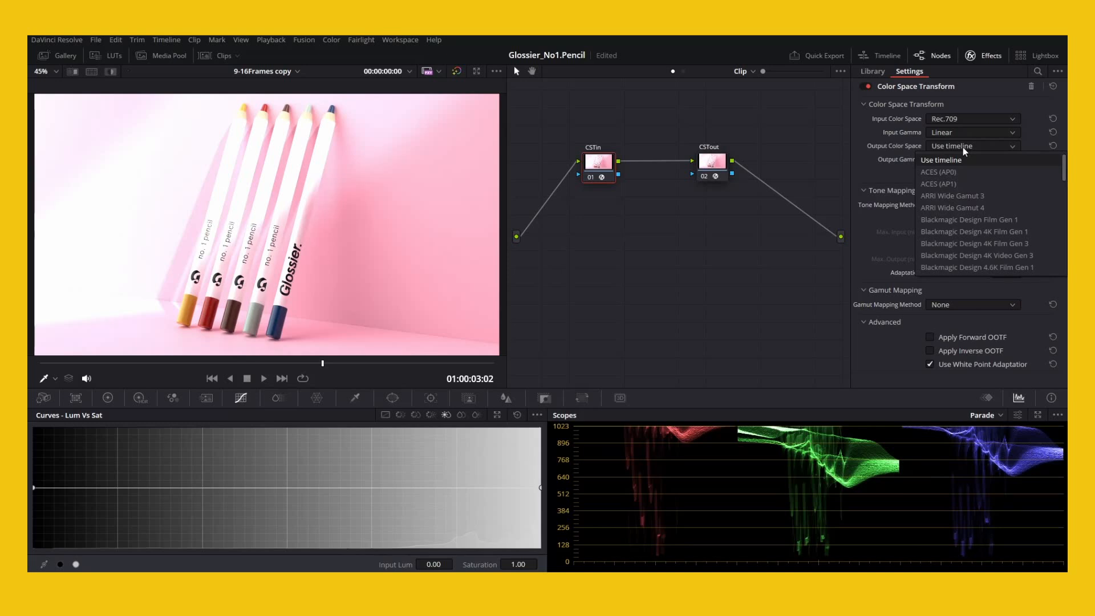
{"action": "key", "text": "d"}
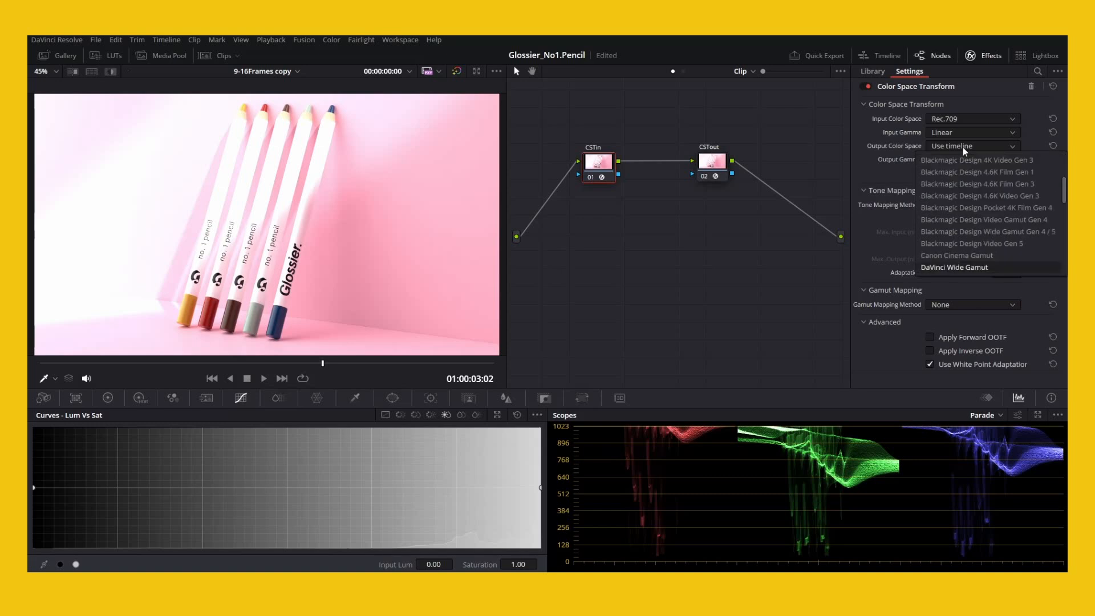
{"action": "key", "text": "Return"}
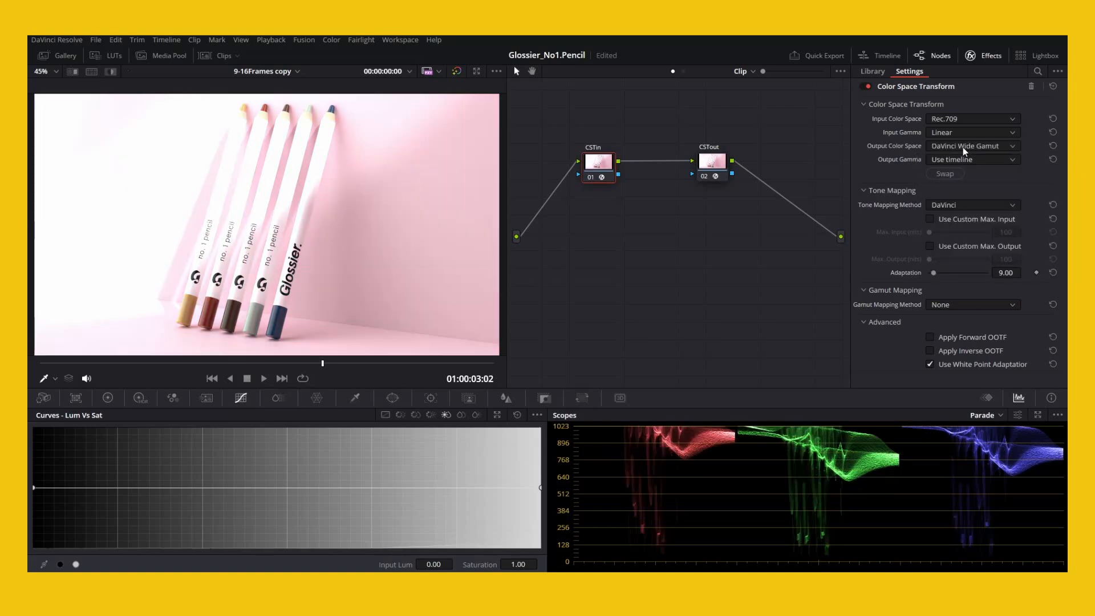
{"action": "left_click", "coordinate": [966, 160]}
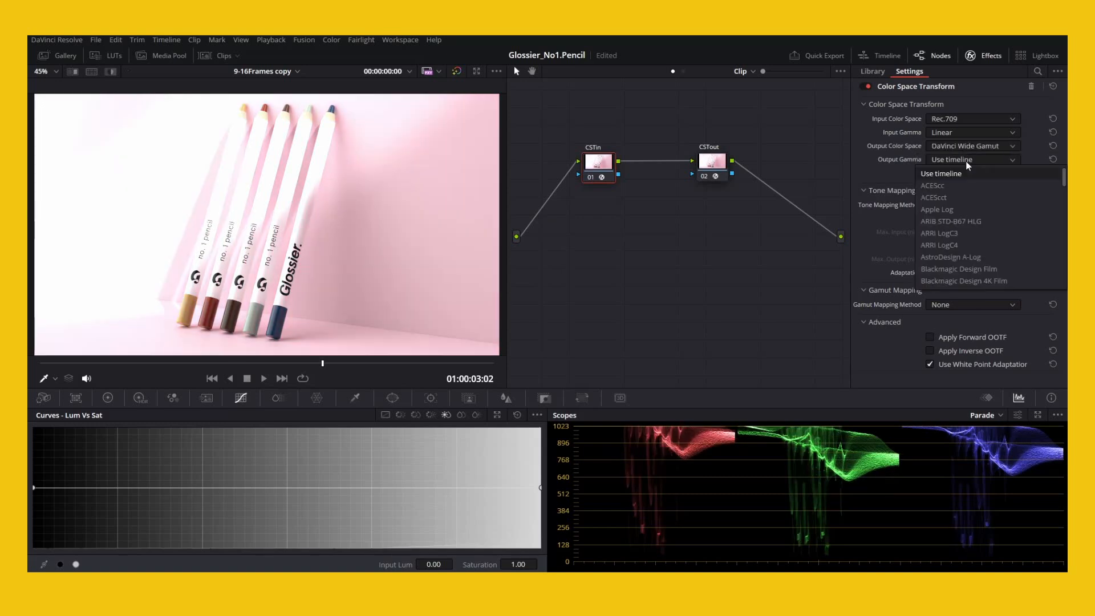
{"action": "key", "text": "d"}
{"action": "key", "text": "Return"}
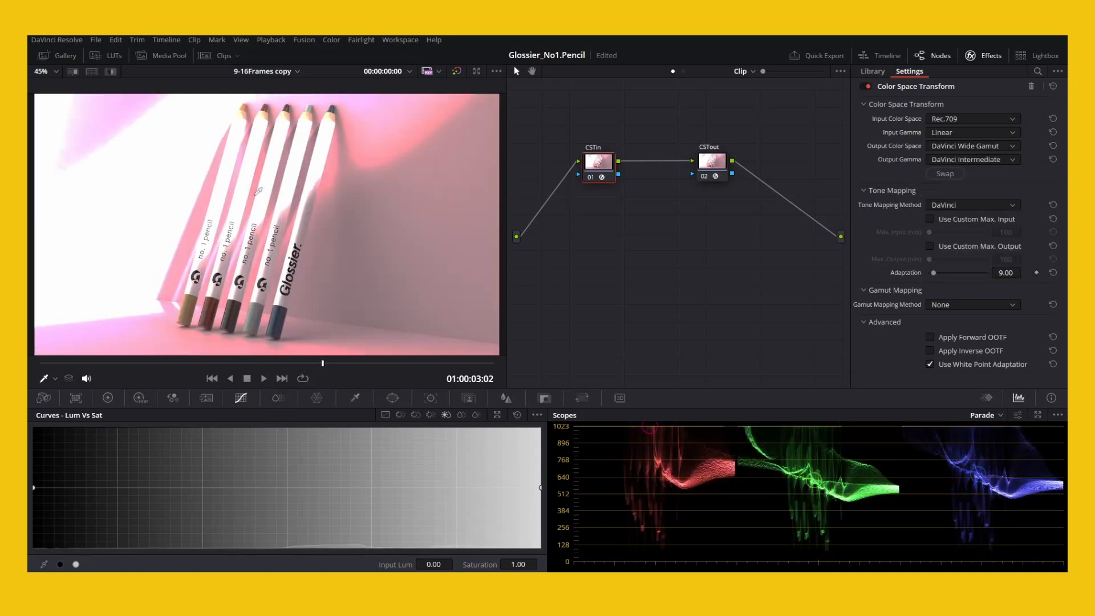
Set the CSTin node's tone mapping method to None
{"action": "left_click", "coordinate": [972, 205]}
{"action": "left_click", "coordinate": [949, 266]}
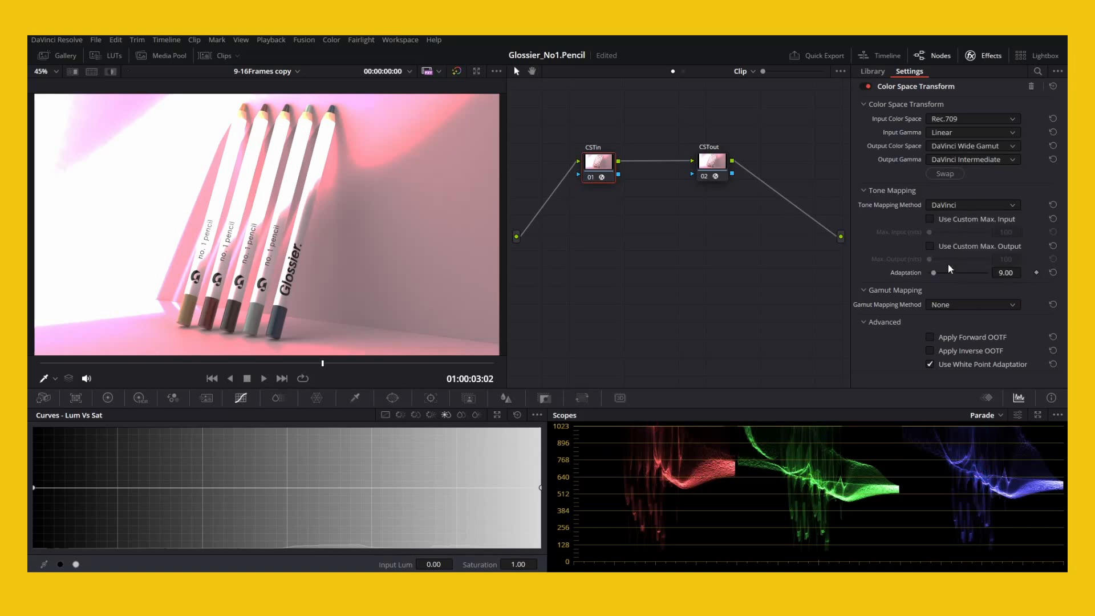
{"action": "left_click", "coordinate": [952, 209]}
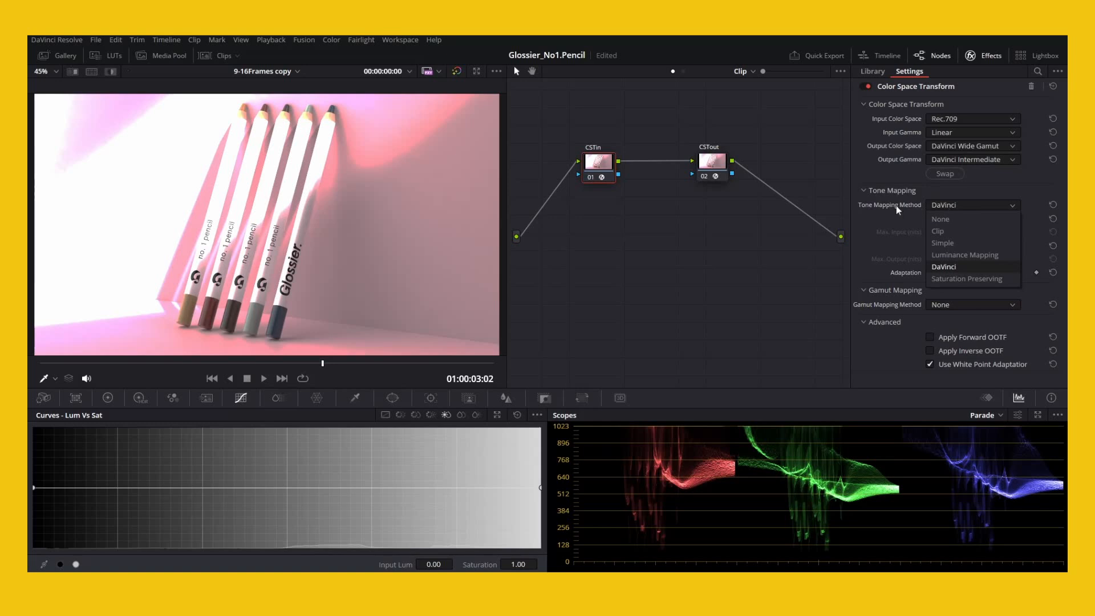
{"action": "left_click", "coordinate": [941, 219]}
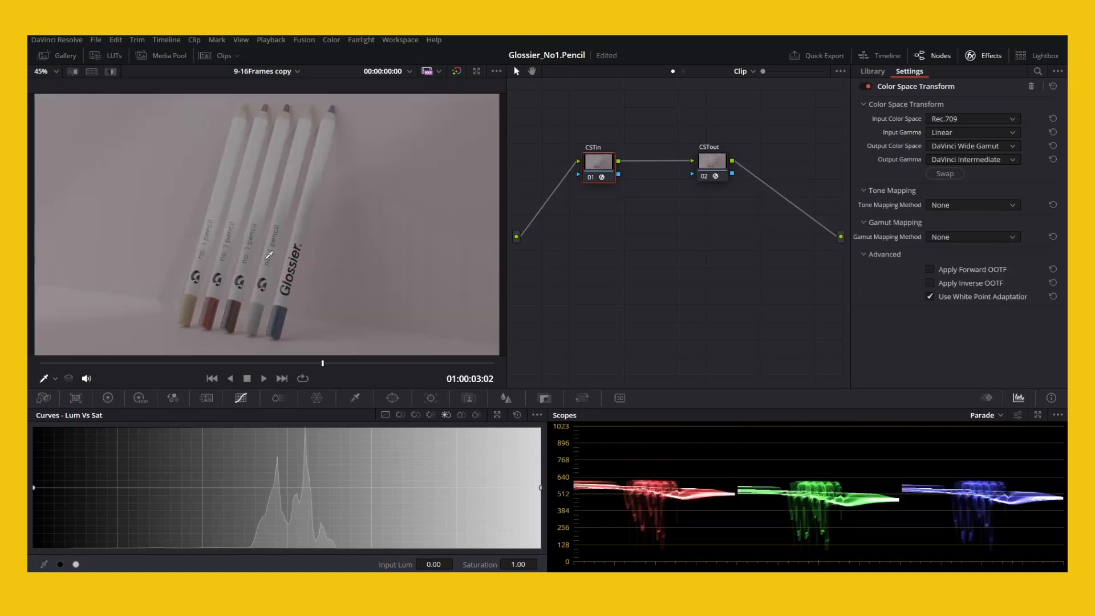
Move the CSTout node slightly farther from CSTin and reselect the CSTin node
{"action": "key", "text": "alt+shift+apostrophe"}
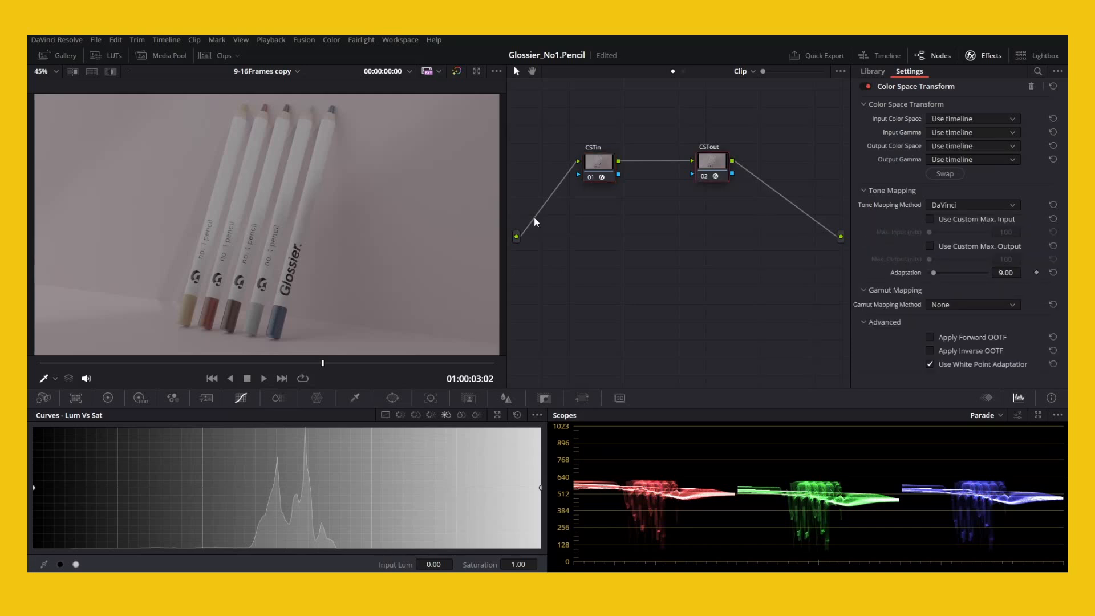
{"action": "left_click", "coordinate": [536, 222]}
{"action": "left_click_drag", "start_coordinate": [705, 164], "coordinate": [714, 164]}
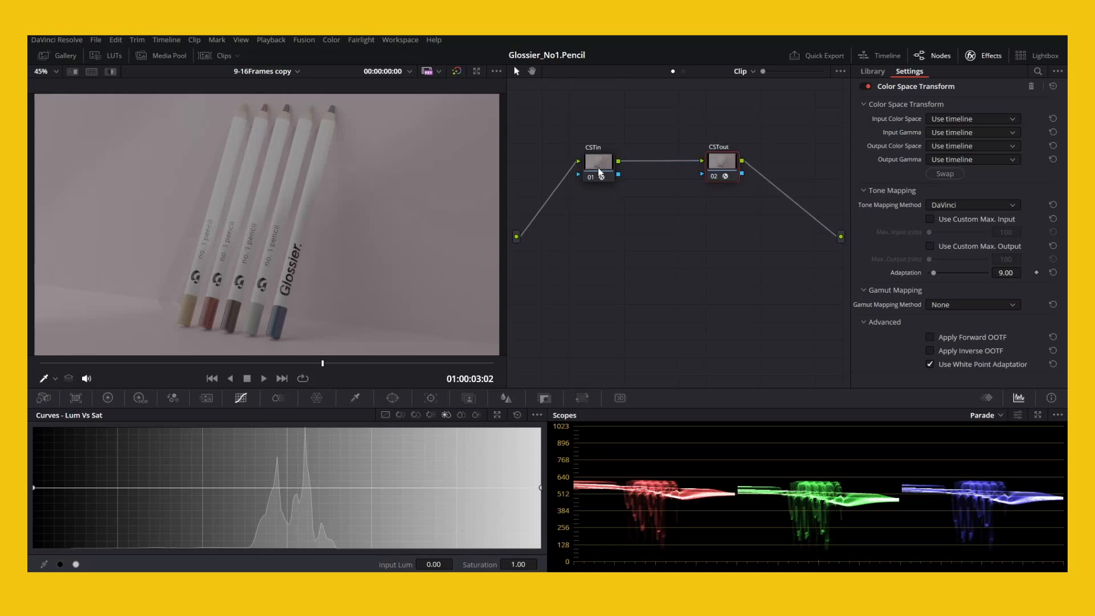
{"action": "key", "text": "alt+shift+semicolon"}
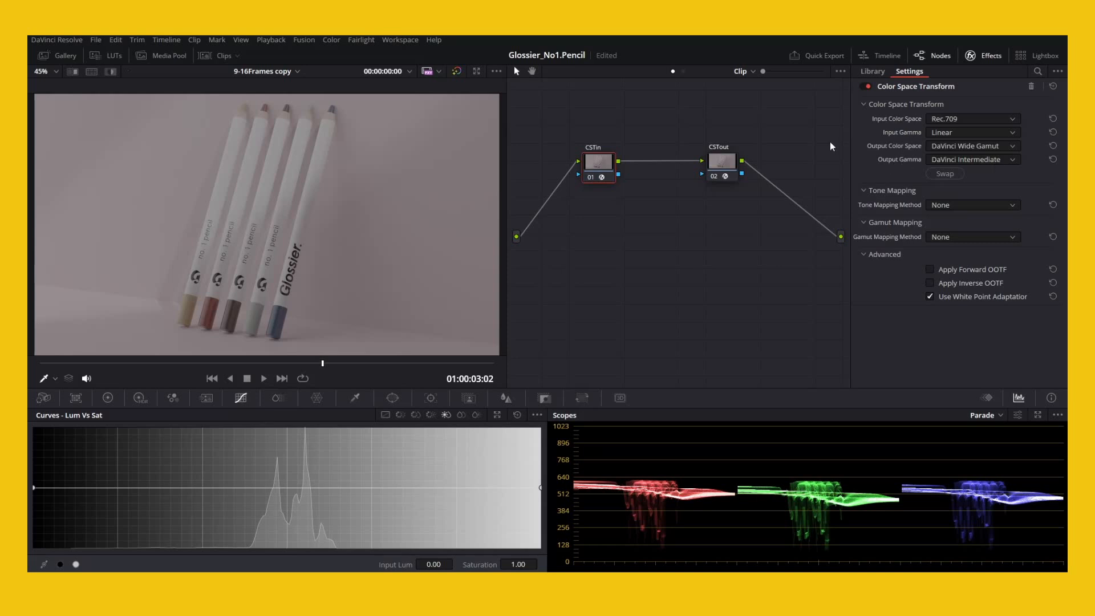
Set the CSTout node's input color space to DaVinci Wide Gamut and its input gamma to DaVinci Intermediate
{"action": "left_click", "coordinate": [730, 162]}
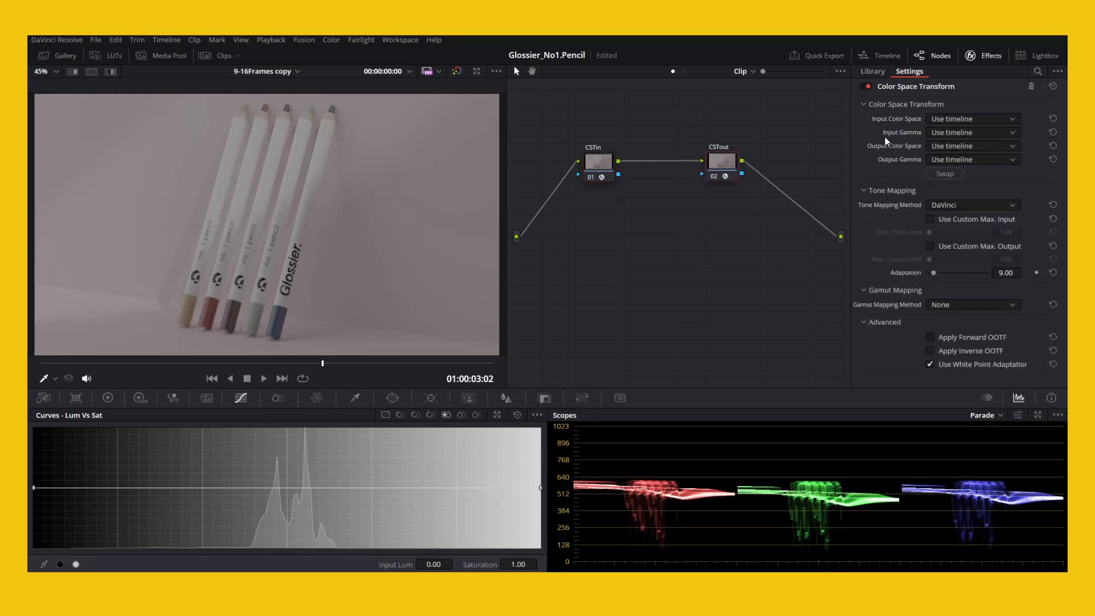
{"action": "left_click", "coordinate": [967, 119]}
{"action": "key", "text": "d"}
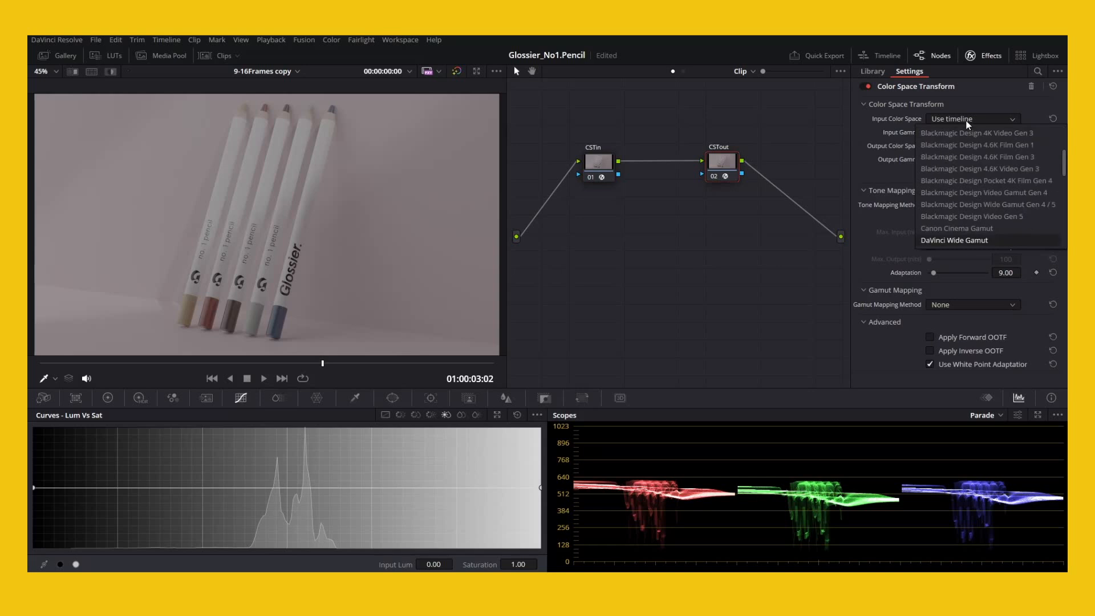
{"action": "key", "text": "Return"}
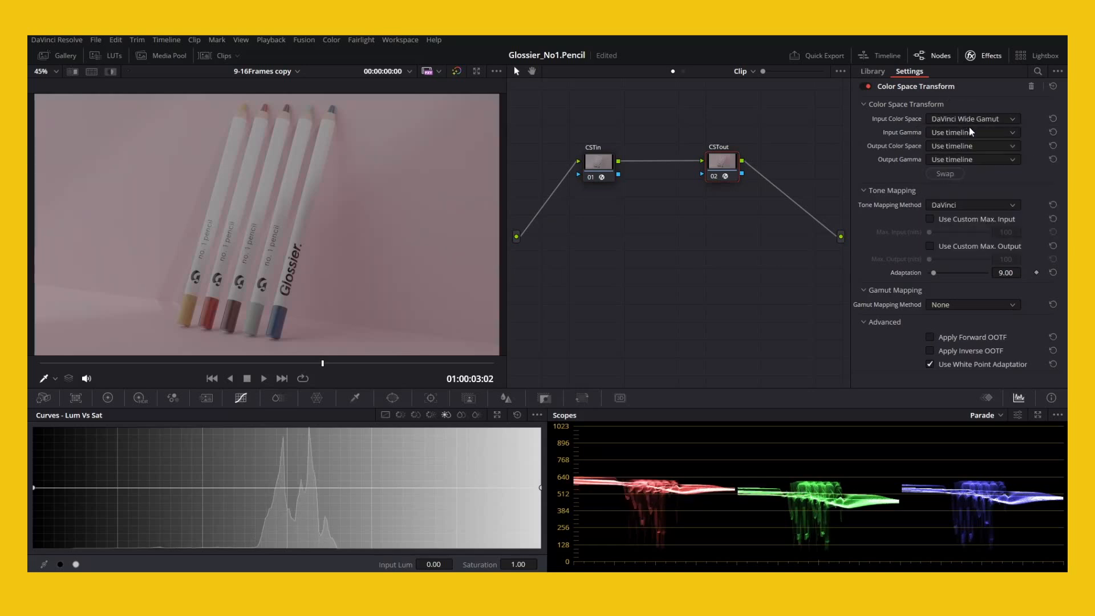
{"action": "left_click", "coordinate": [969, 132]}
{"action": "key", "text": "d"}
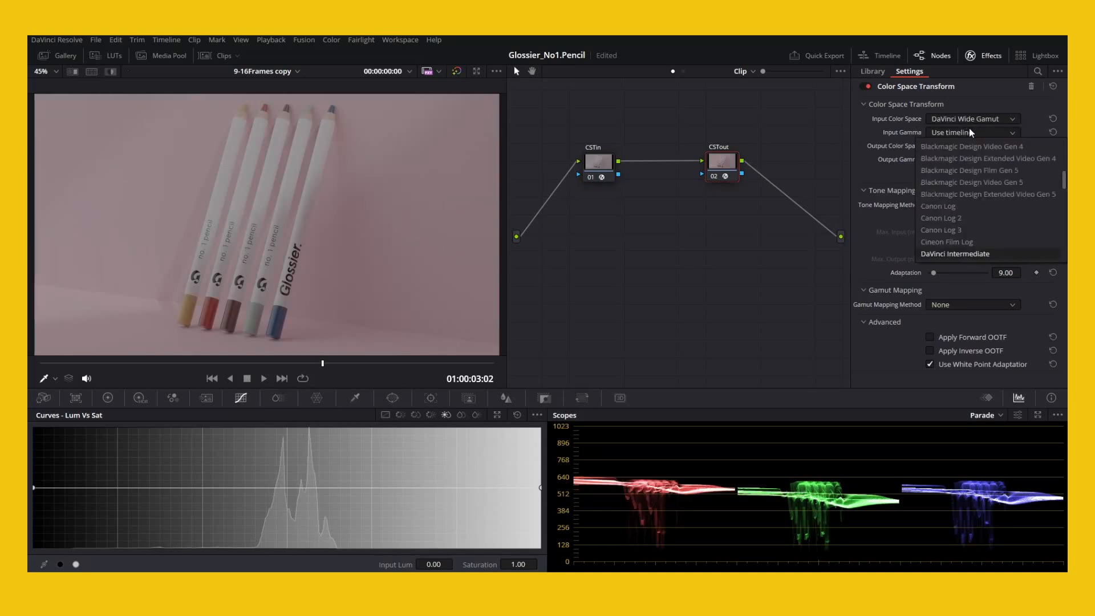
{"action": "key", "text": "Return"}
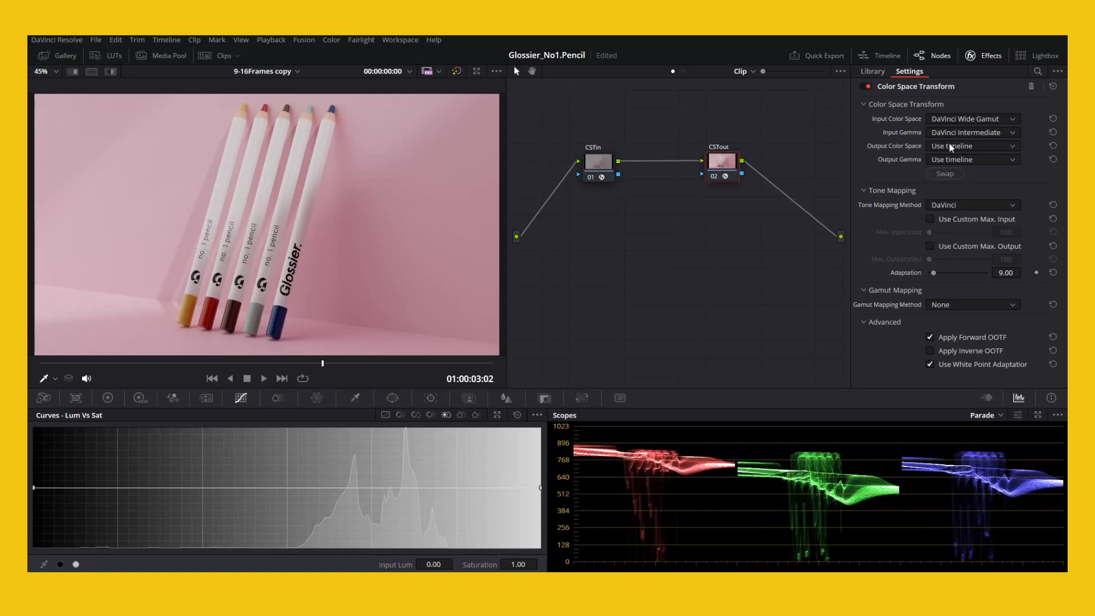
Set the CSTout node's output color space to Rec.709 and its output gamma to Gamma 2.2
{"action": "left_click", "coordinate": [939, 147]}
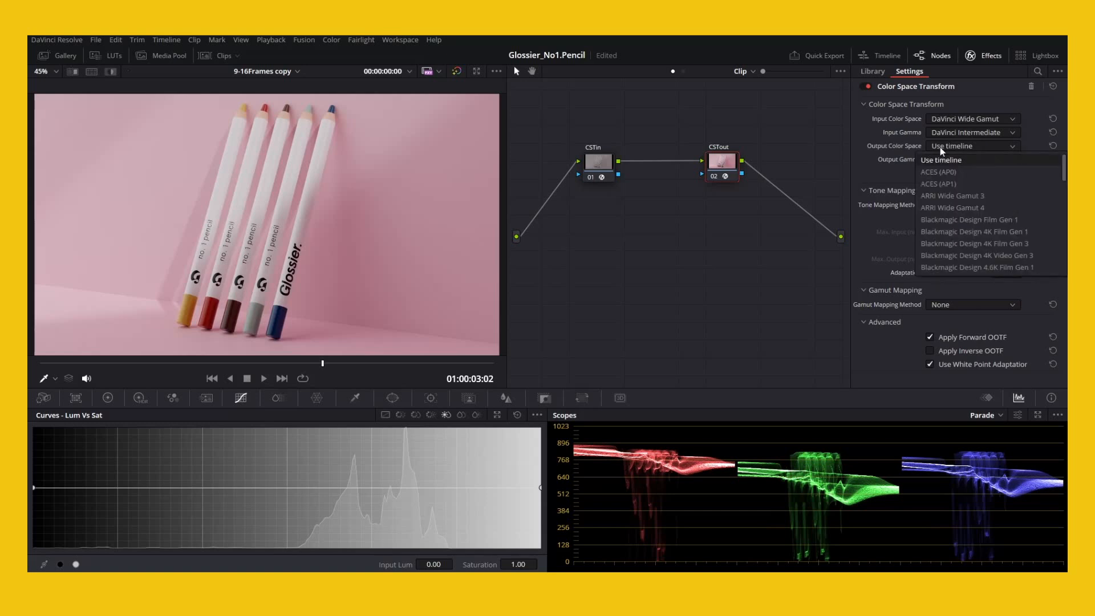
{"action": "key", "text": "r"}
{"action": "key", "text": "Return"}
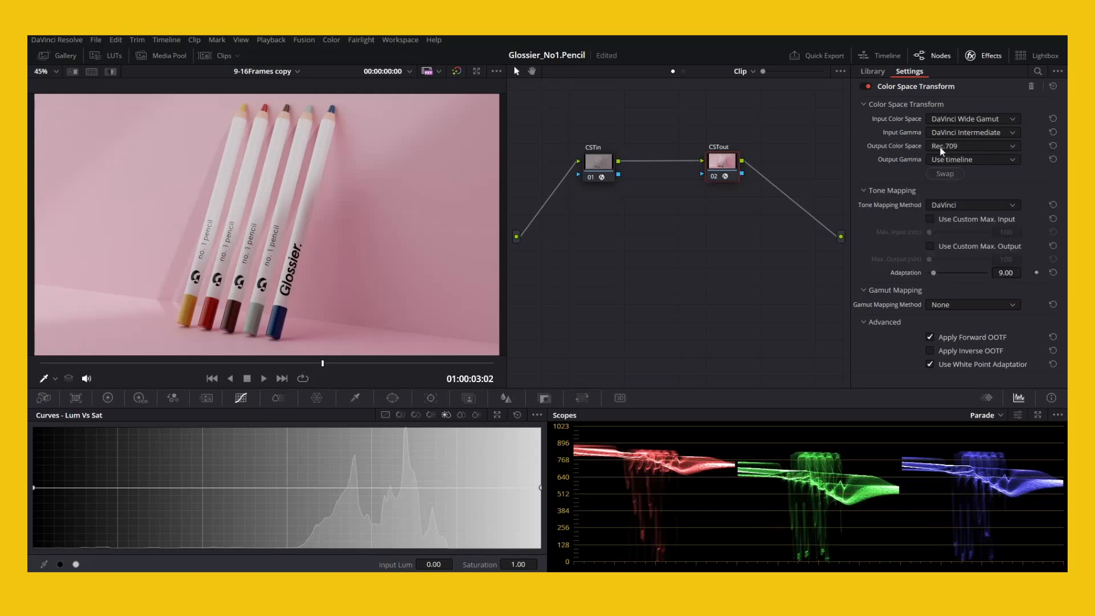
{"action": "left_click", "coordinate": [959, 160]}
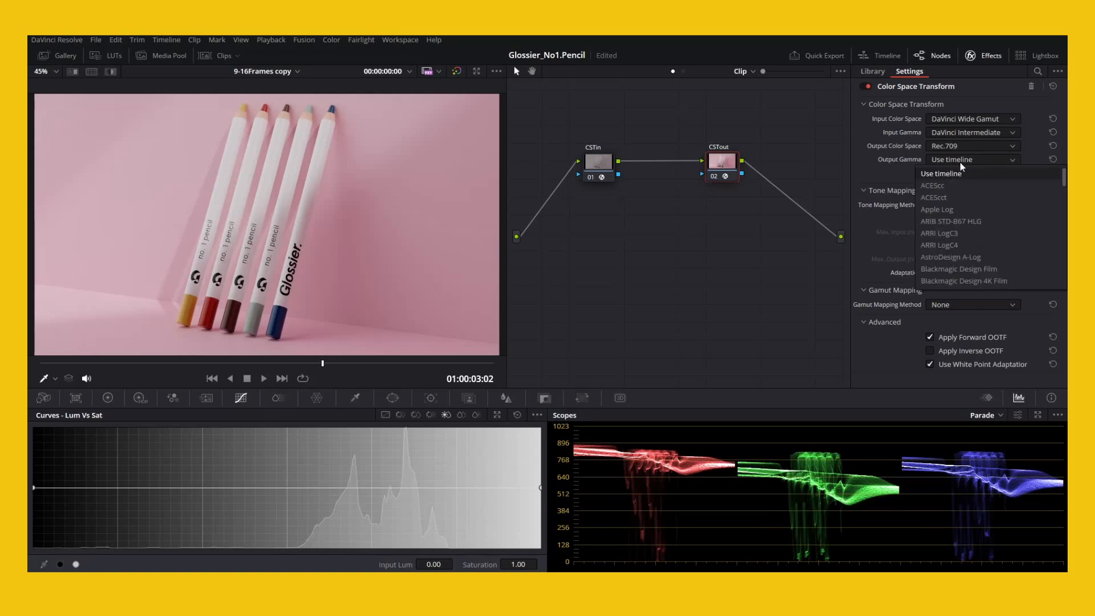
{"action": "key", "text": "g"}
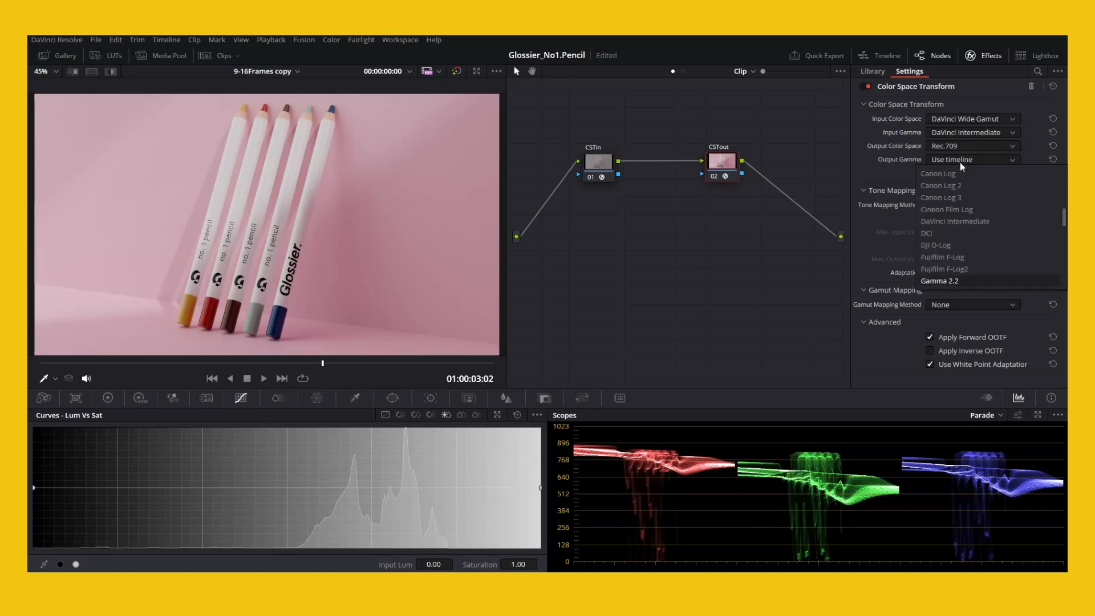
{"action": "left_click", "coordinate": [949, 278]}
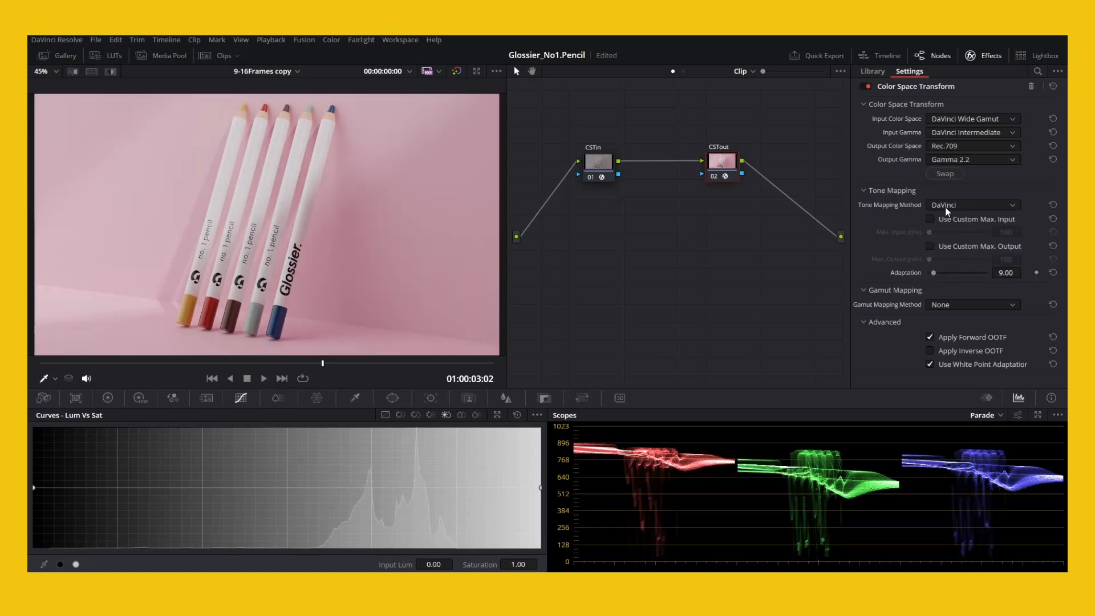
Choose DaVinci tone mapping for the CSTout node and enable a custom maximum input of 10000 nits
{"action": "left_click", "coordinate": [946, 207]}
{"action": "left_click", "coordinate": [952, 268]}
{"action": "left_click", "coordinate": [930, 219]}
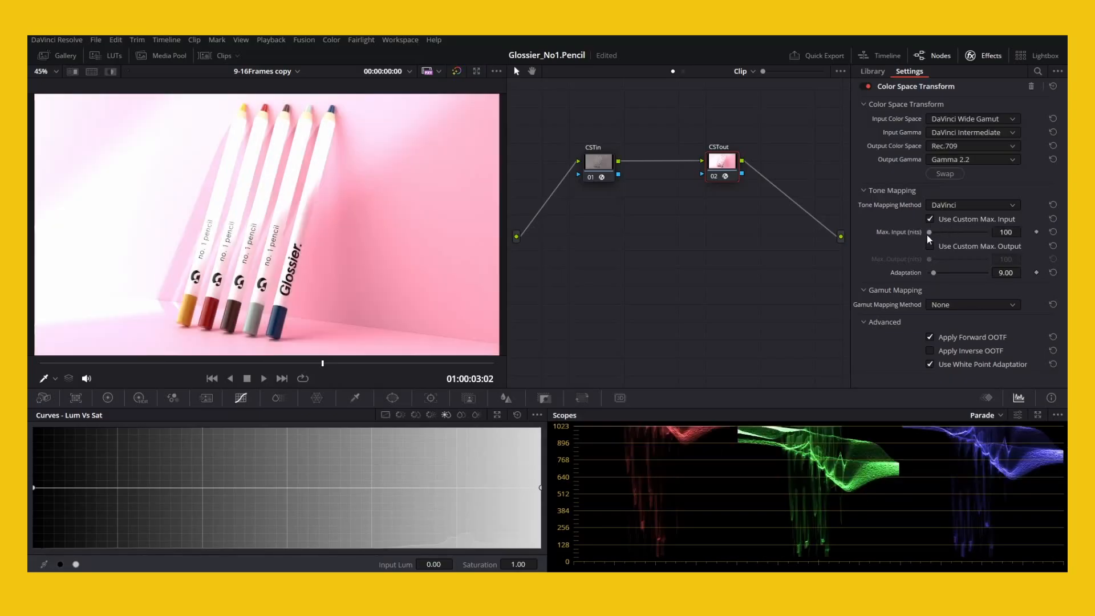
{"action": "left_click_drag", "start_coordinate": [930, 233], "coordinate": [1007, 231]}
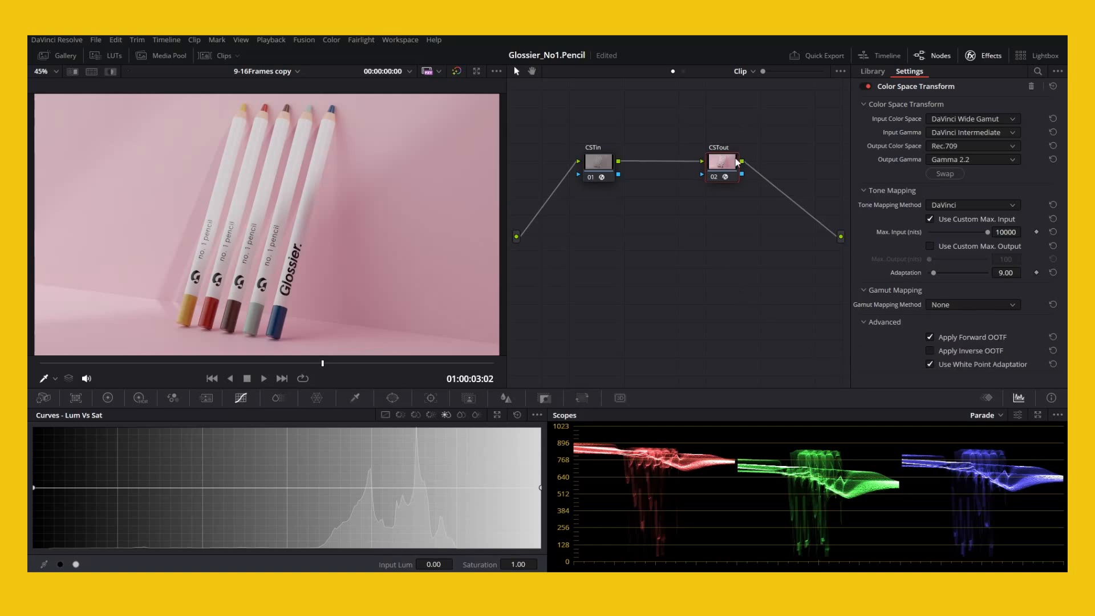
Space the CSTin and CSTout nodes apart in the node graph and hide the effect settings
{"action": "left_click_drag", "start_coordinate": [736, 162], "coordinate": [768, 160]}
{"action": "left_click", "coordinate": [600, 167]}
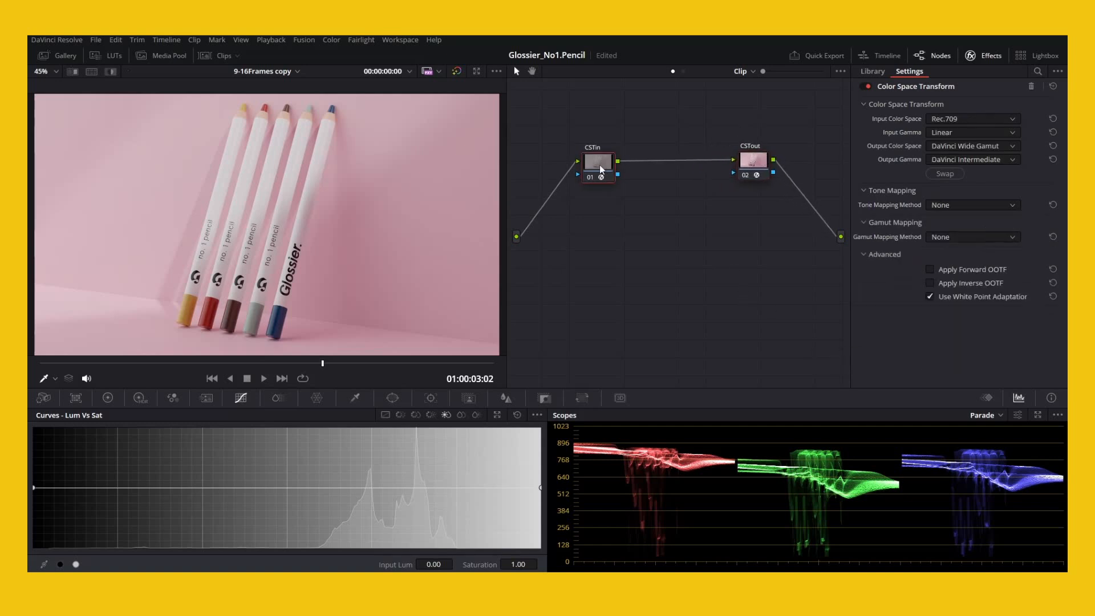
{"action": "left_click_drag", "start_coordinate": [600, 166], "coordinate": [593, 165]}
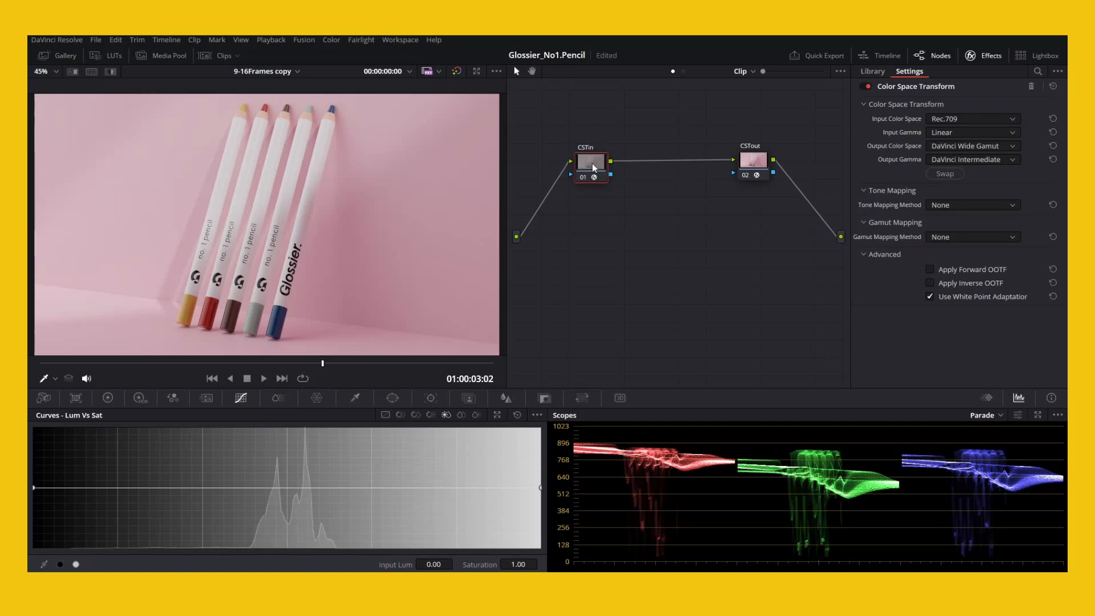
{"action": "left_click_drag", "start_coordinate": [592, 163], "coordinate": [615, 162]}
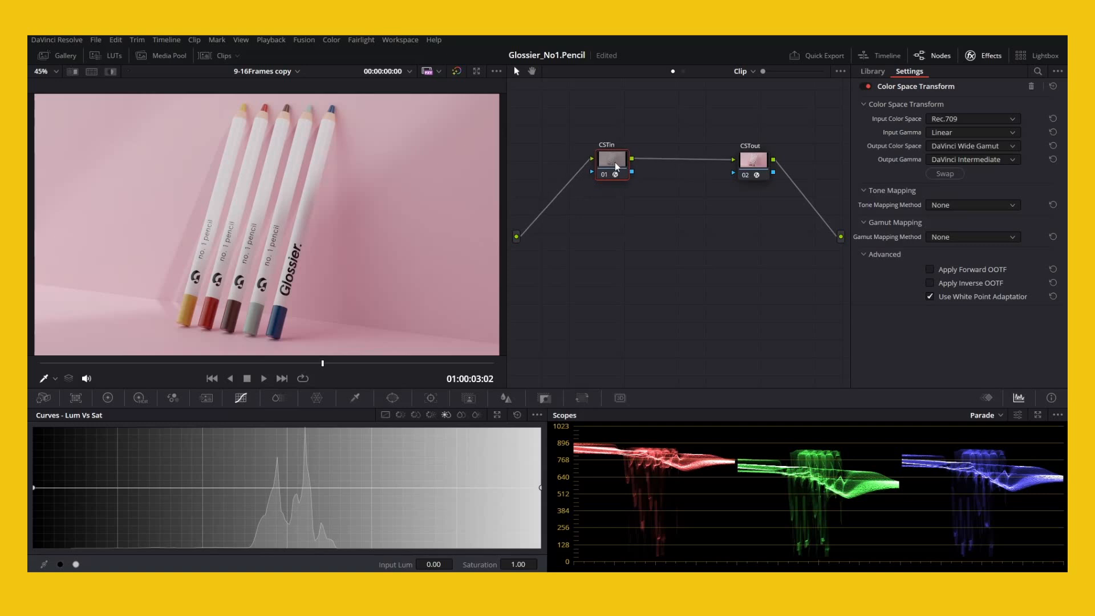
{"action": "left_click", "coordinate": [986, 55]}
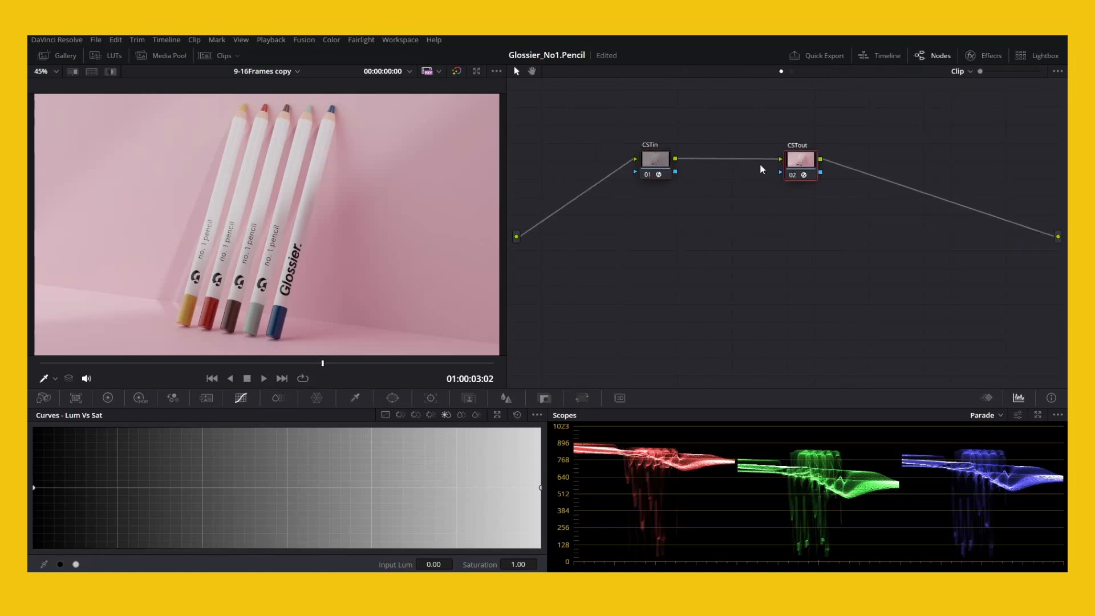
Insert a serial node before CSTin, place it ahead of that node, and label it EXPOSURE
{"action": "key", "text": "shift+s"}
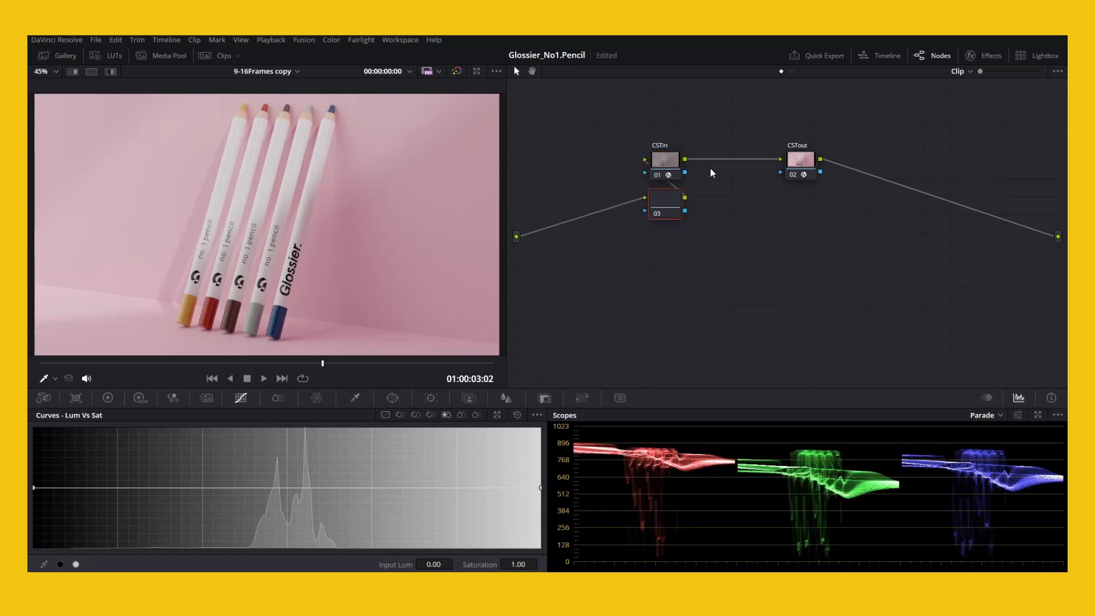
{"action": "left_click_drag", "start_coordinate": [661, 206], "coordinate": [615, 170]}
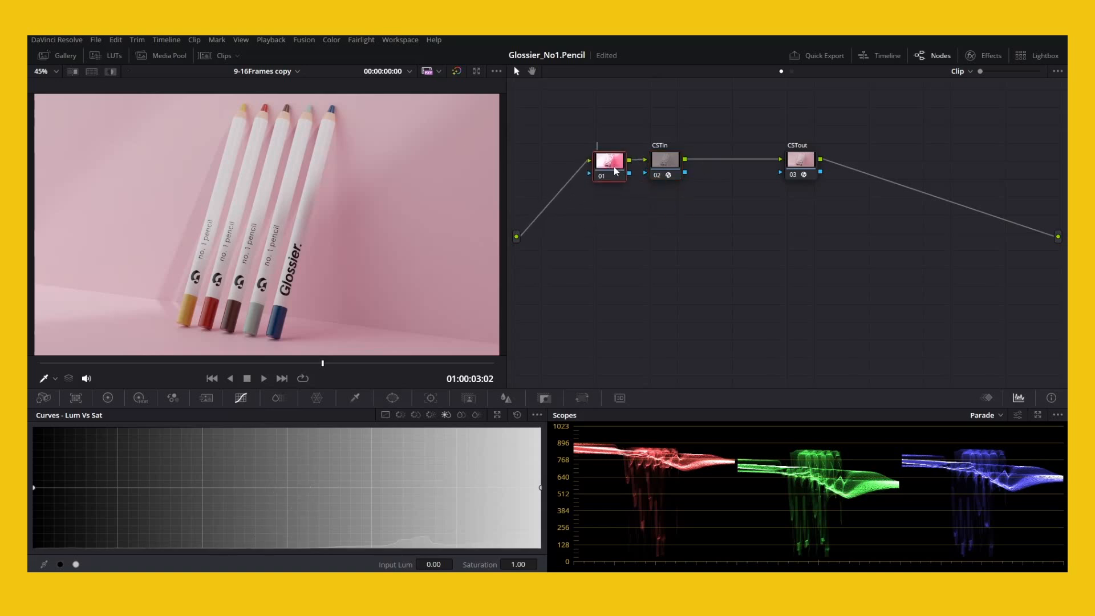
{"action": "type", "text": "exposure"}
{"action": "key", "text": "Return"}
{"action": "left_click", "coordinate": [662, 167]}
{"action": "left_click", "coordinate": [619, 164]}
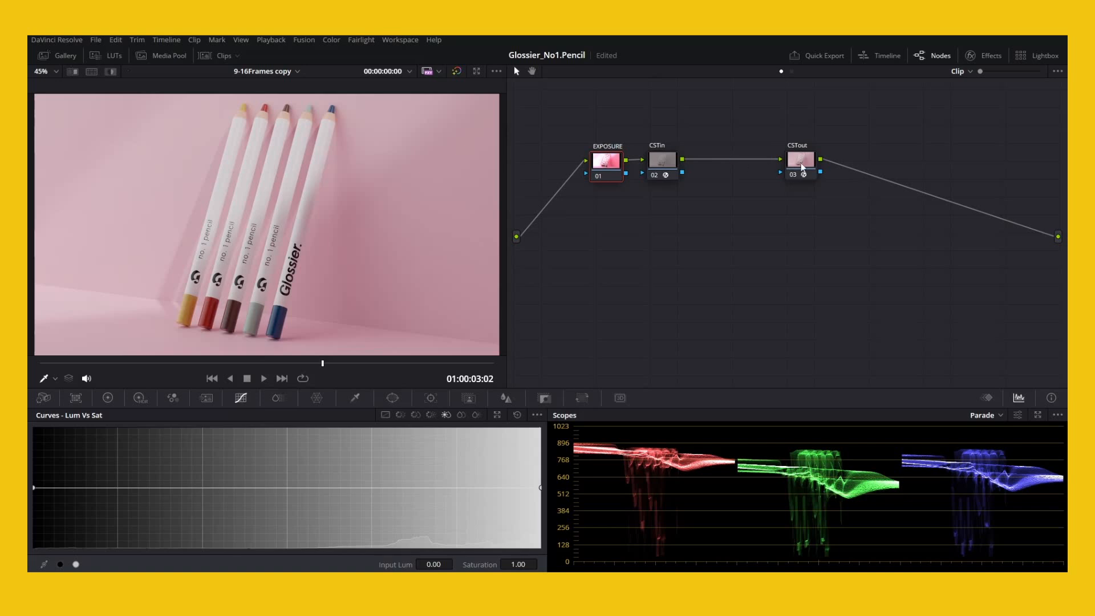
Move CSTout well below the EXPOSURE and CSTin nodes, leaving room for rows of grading nodes between them
{"action": "left_click_drag", "start_coordinate": [801, 166], "coordinate": [611, 327]}
{"action": "left_click_drag", "start_coordinate": [687, 349], "coordinate": [593, 166]}
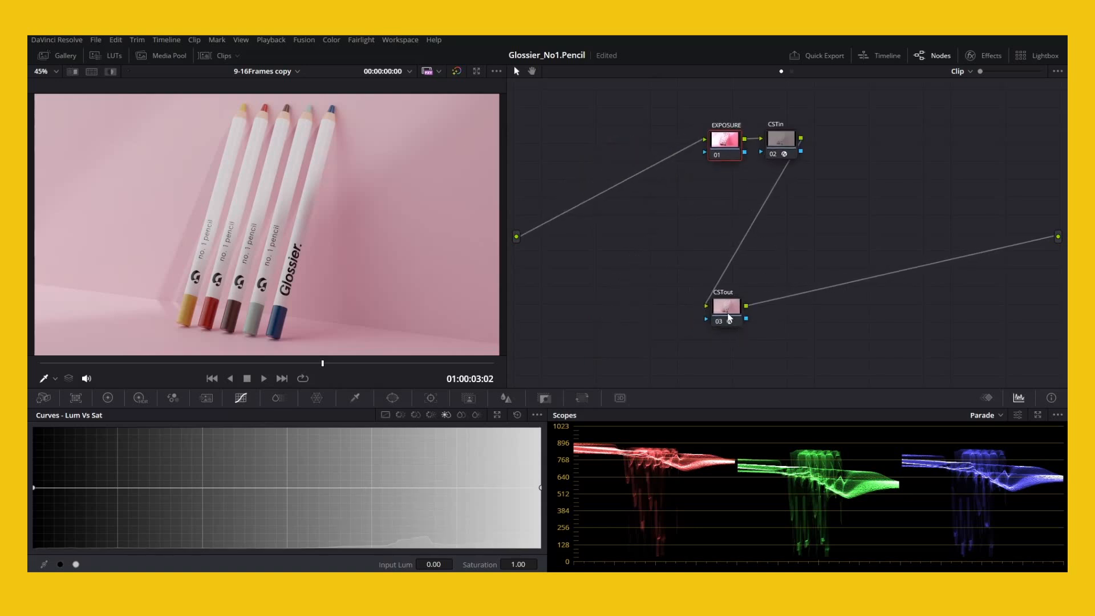
{"action": "left_click_drag", "start_coordinate": [729, 317], "coordinate": [720, 337]}
Add serial nodes after CSTin and start a new row of three beneath the EXPOSURE and CSTin nodes
{"action": "left_click", "coordinate": [779, 138]}
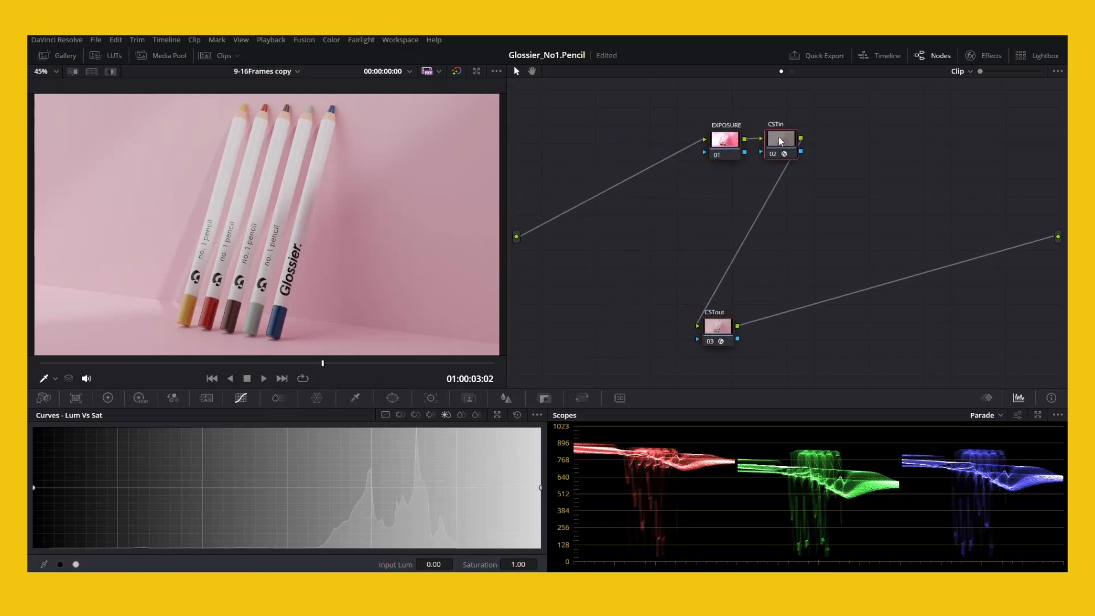
{"action": "key", "text": "alt+s"}
{"action": "left_click_drag", "start_coordinate": [842, 145], "coordinate": [728, 194]}
{"action": "key", "text": "alt+s"}
{"action": "key", "text": "alt+s"}
{"action": "key", "text": "alt+s"}
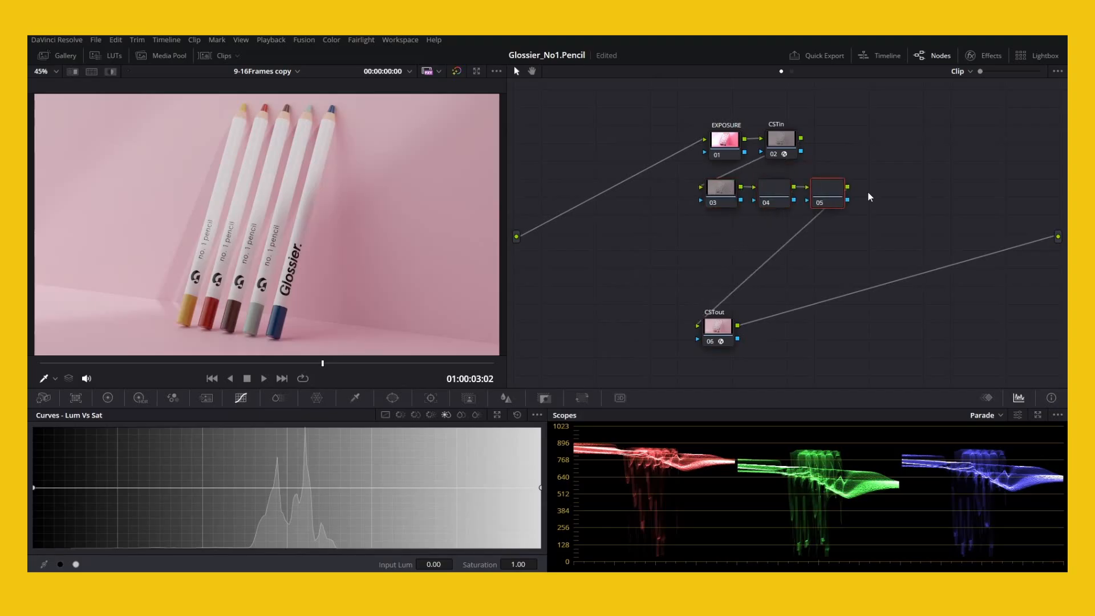
Place node 06 at the start of a second row and add serial nodes 07 and 08 to complete it
{"action": "left_click_drag", "start_coordinate": [877, 190], "coordinate": [720, 234]}
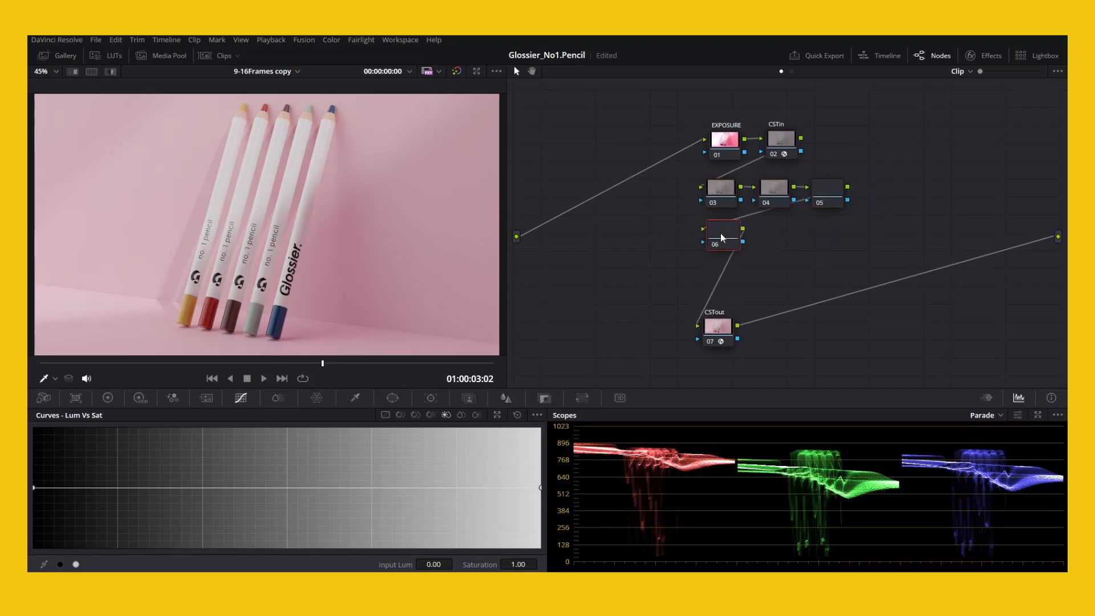
{"action": "key", "text": "alt+s"}
{"action": "key", "text": "alt+s"}
{"action": "key", "text": "alt+s"}
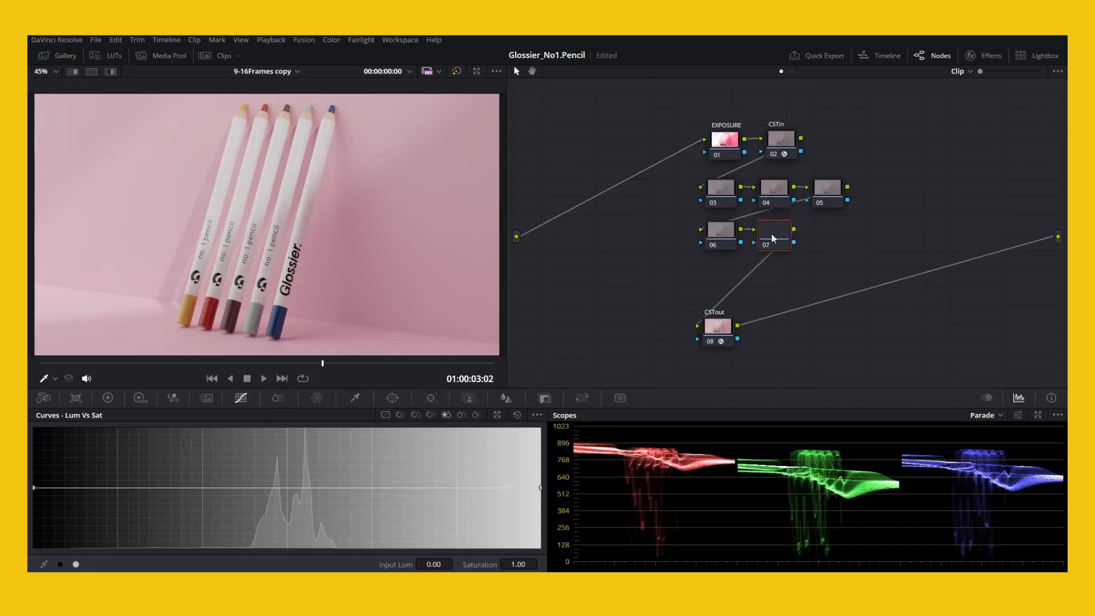
Build a third row of three serial nodes, 09 to 11, just above CSTout
{"action": "left_click_drag", "start_coordinate": [864, 242], "coordinate": [715, 284]}
{"action": "key", "text": "alt+s"}
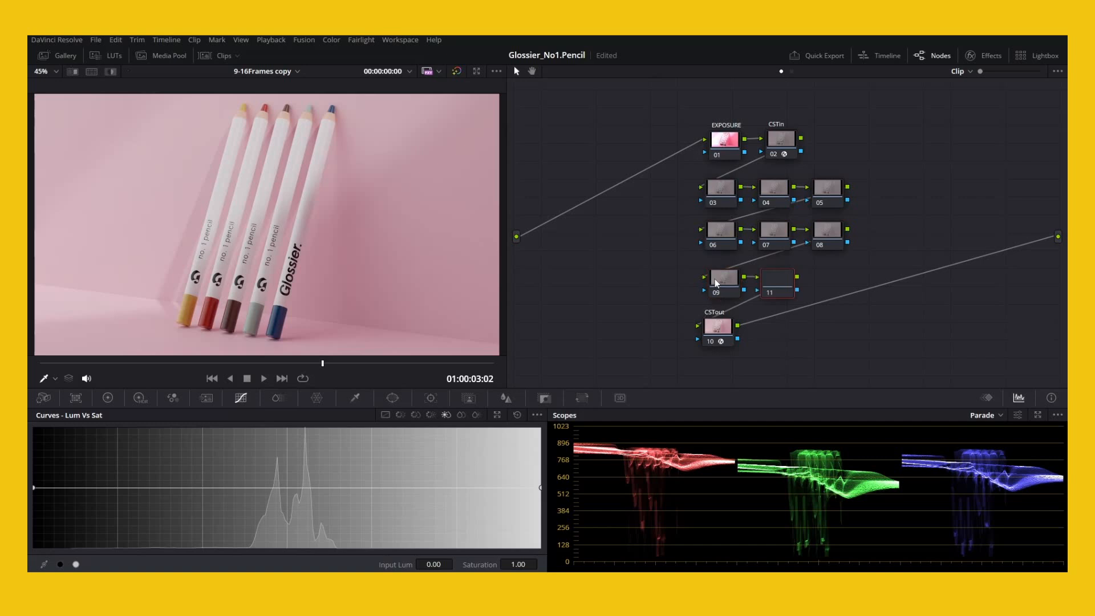
{"action": "key", "text": "alt+s"}
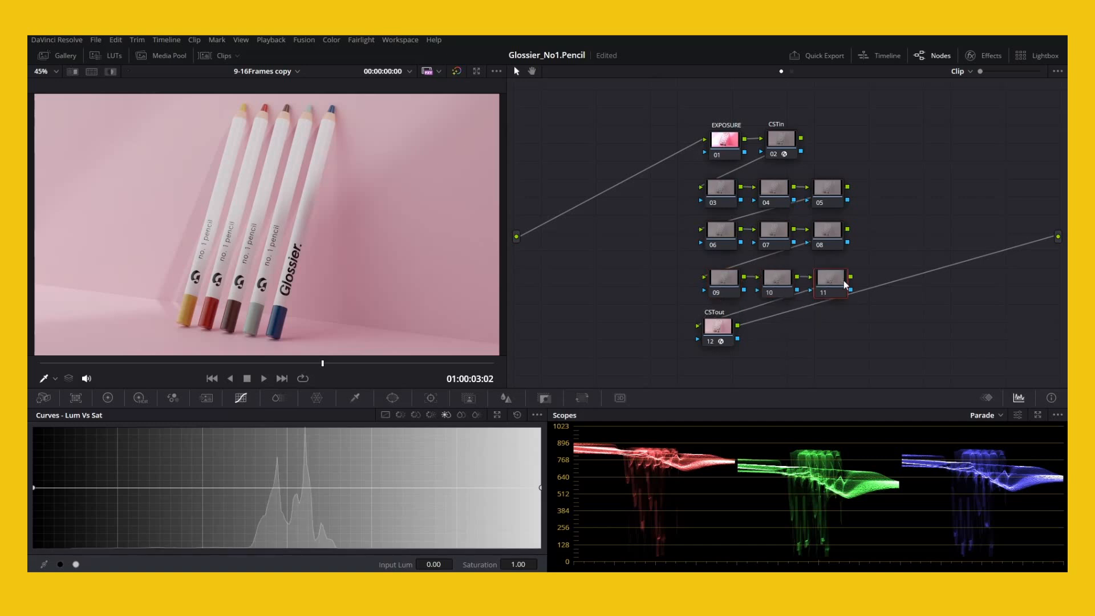
Brighten the EXPOSURE node by moving its custom curve's white point inward to about 60% of the input range
{"action": "left_click", "coordinate": [713, 151]}
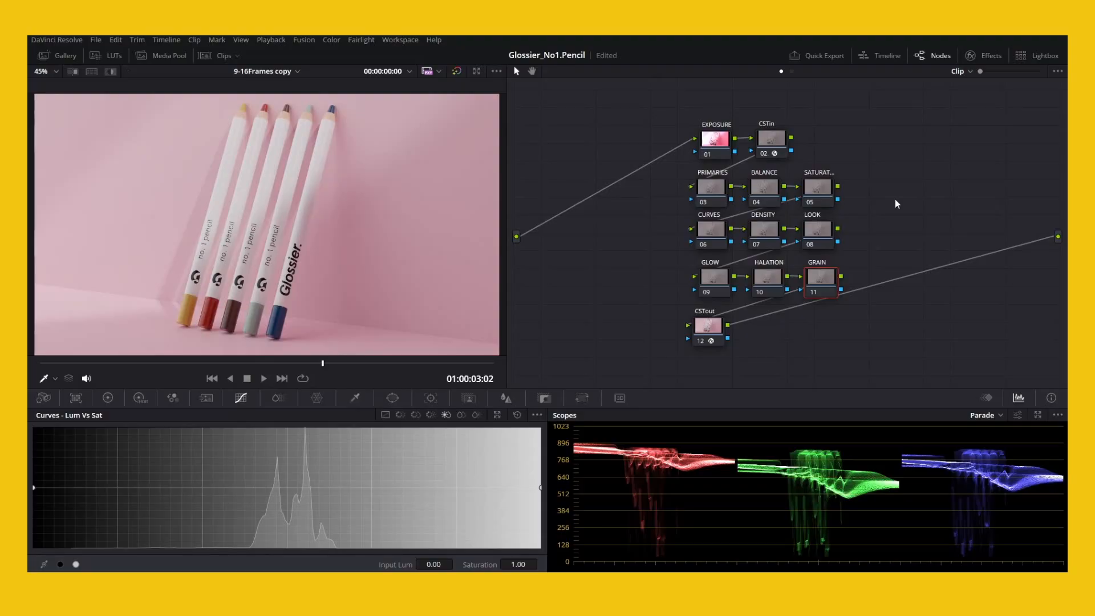
{"action": "left_click", "coordinate": [713, 147]}
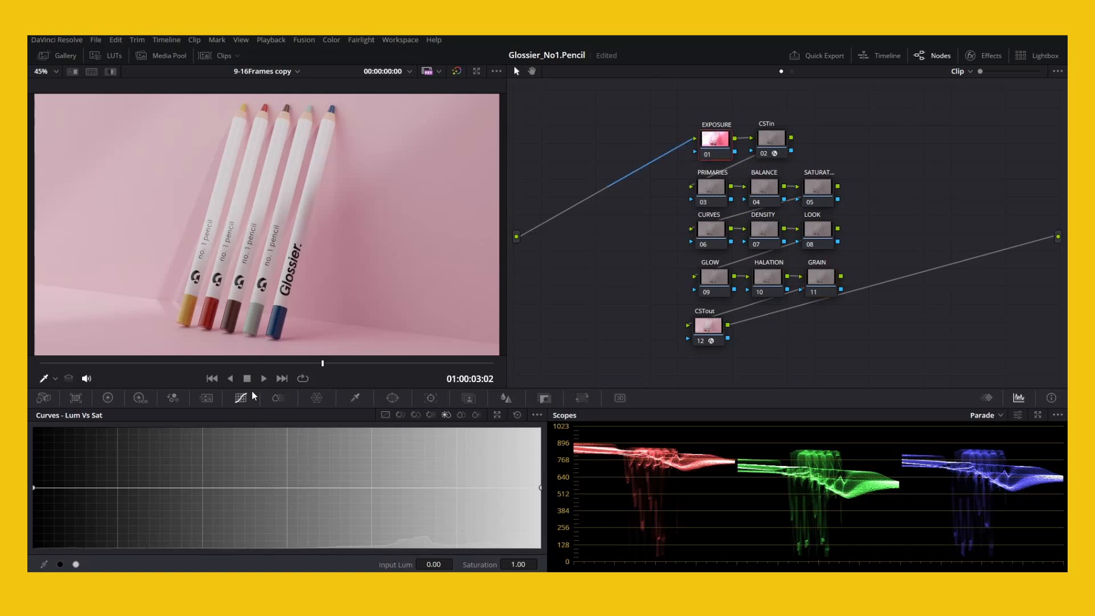
{"action": "left_click", "coordinate": [384, 416]}
{"action": "left_click_drag", "start_coordinate": [402, 436], "coordinate": [255, 435]}
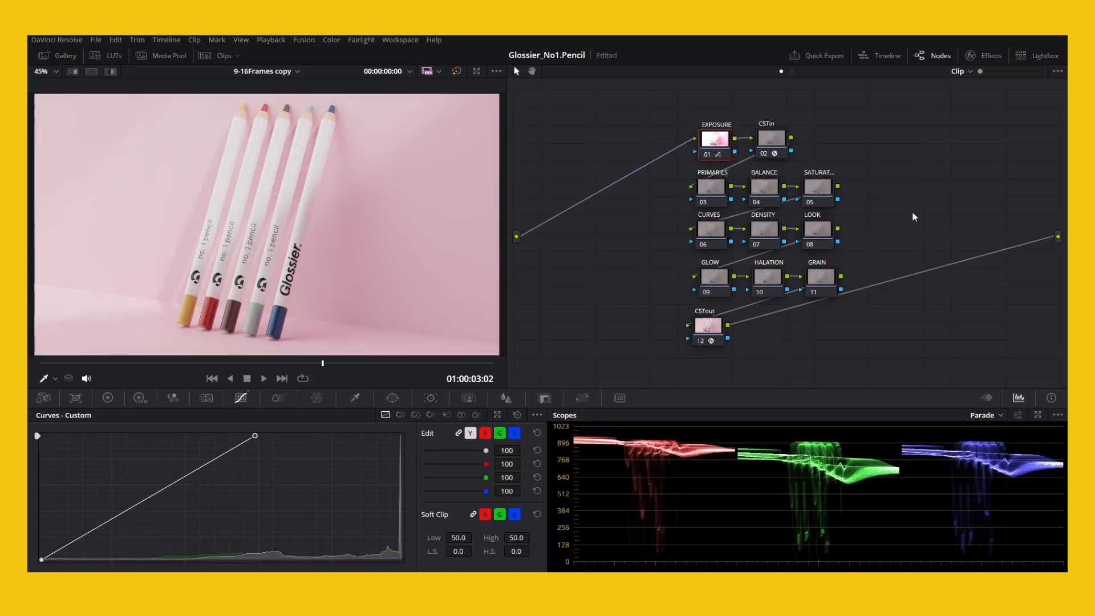
Raise the contrast on the PRIMARIES node to about 1.266
{"action": "left_click", "coordinate": [708, 192]}
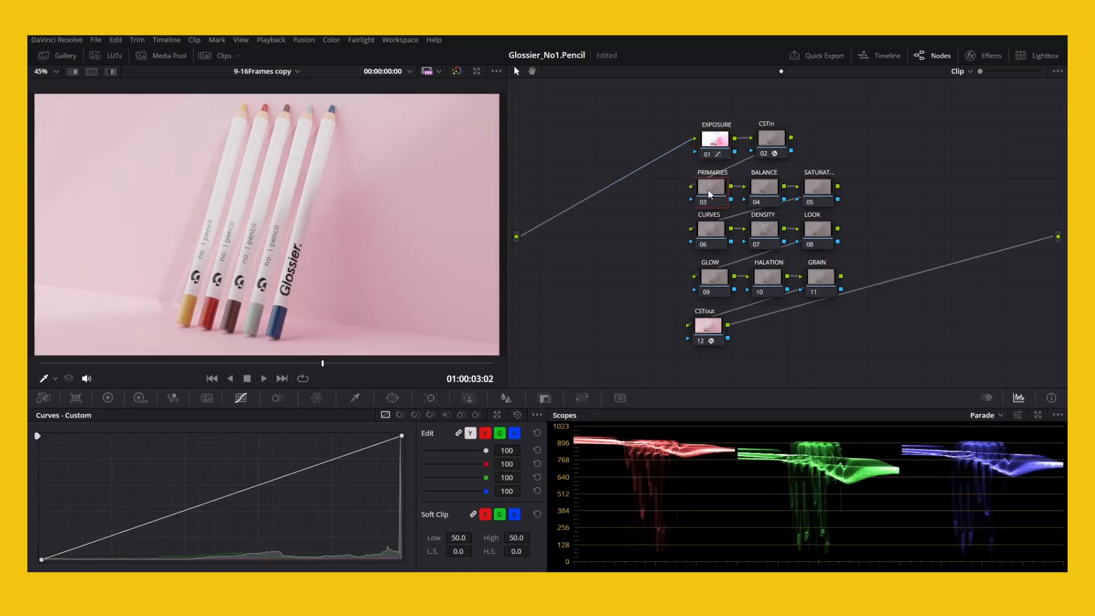
{"action": "left_click", "coordinate": [108, 397]}
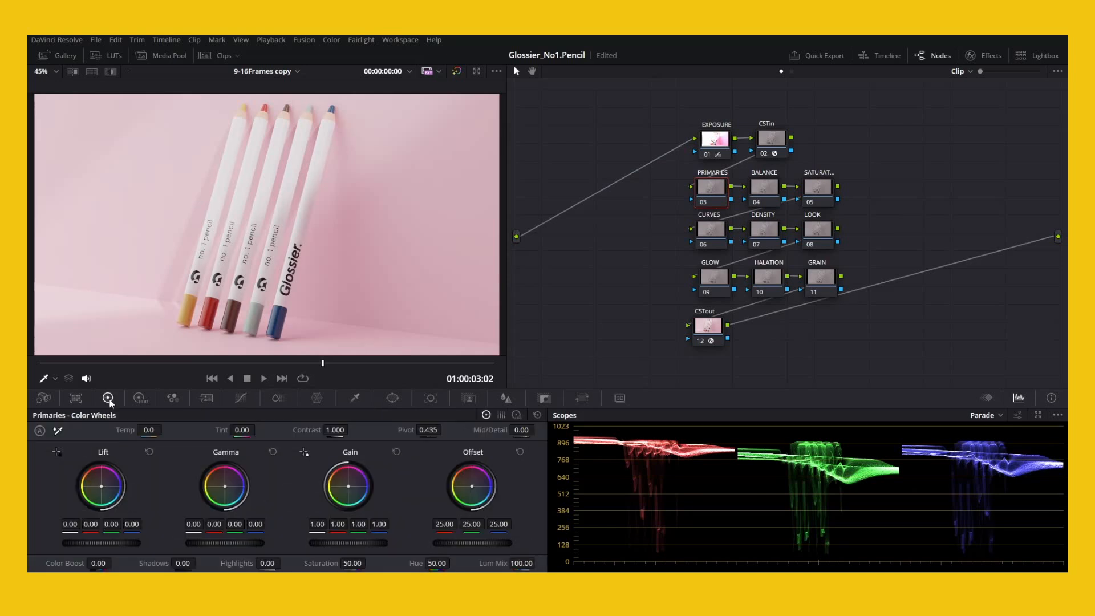
{"action": "left_click_drag", "start_coordinate": [337, 432], "coordinate": [352, 429]}
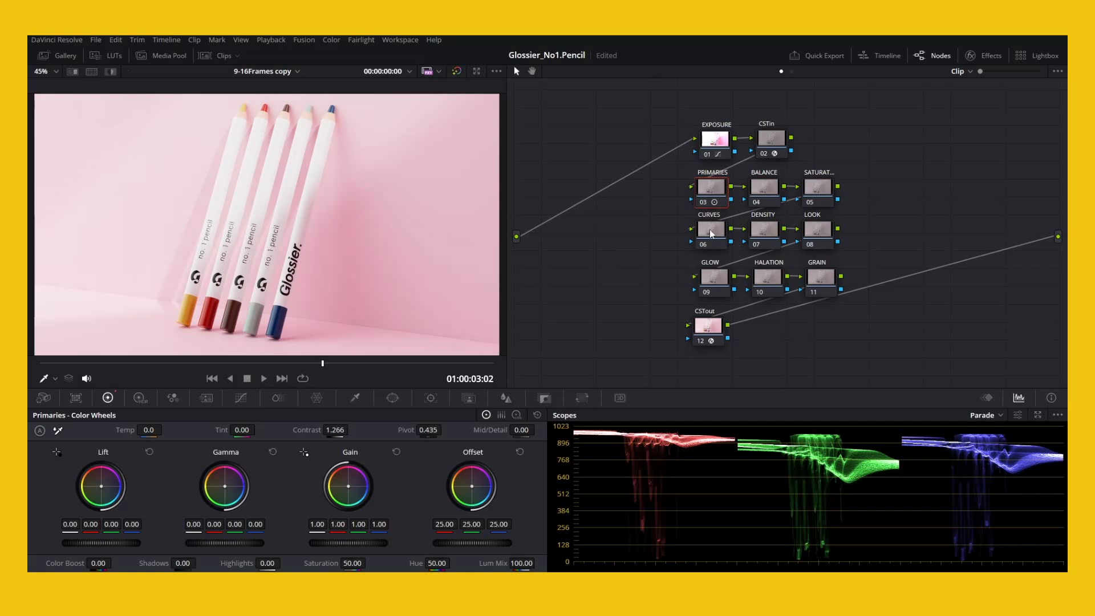
Apply the Resolve FX Glow effect to the GLOW node
{"action": "left_click", "coordinate": [721, 281]}
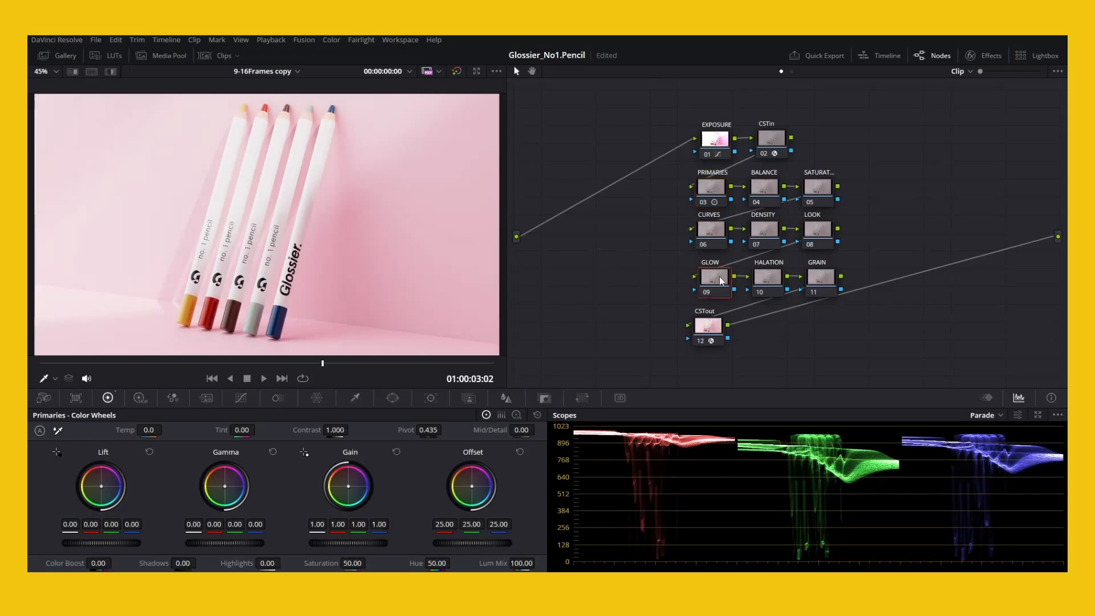
{"action": "left_click", "coordinate": [978, 57]}
{"action": "scroll", "coordinate": [926, 266], "scroll_direction": "down", "scroll_amount": 6}
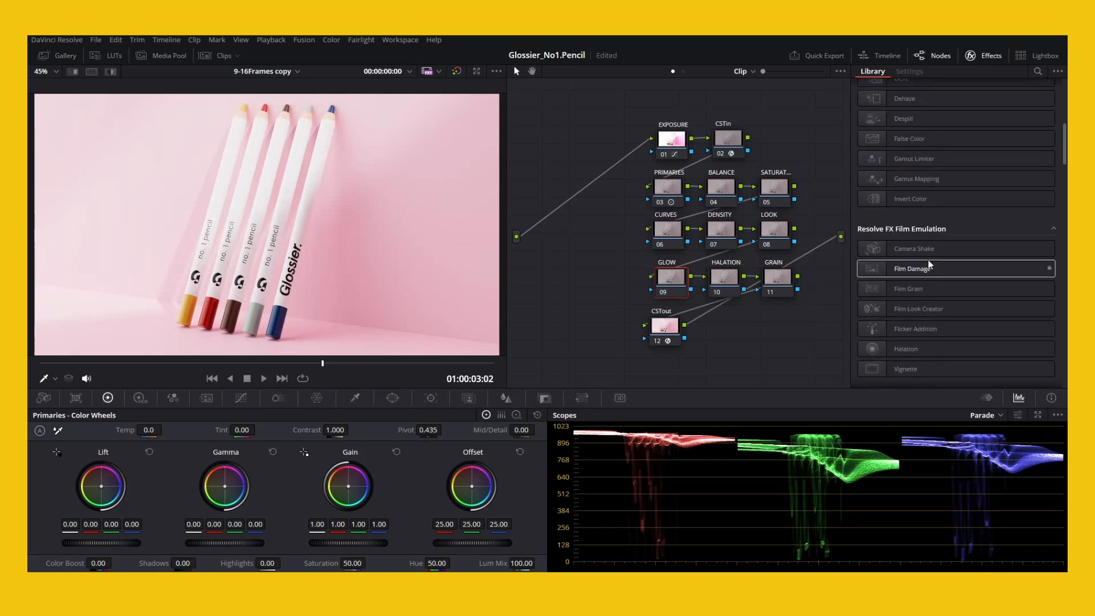
{"action": "scroll", "coordinate": [928, 258], "scroll_direction": "down", "scroll_amount": 6}
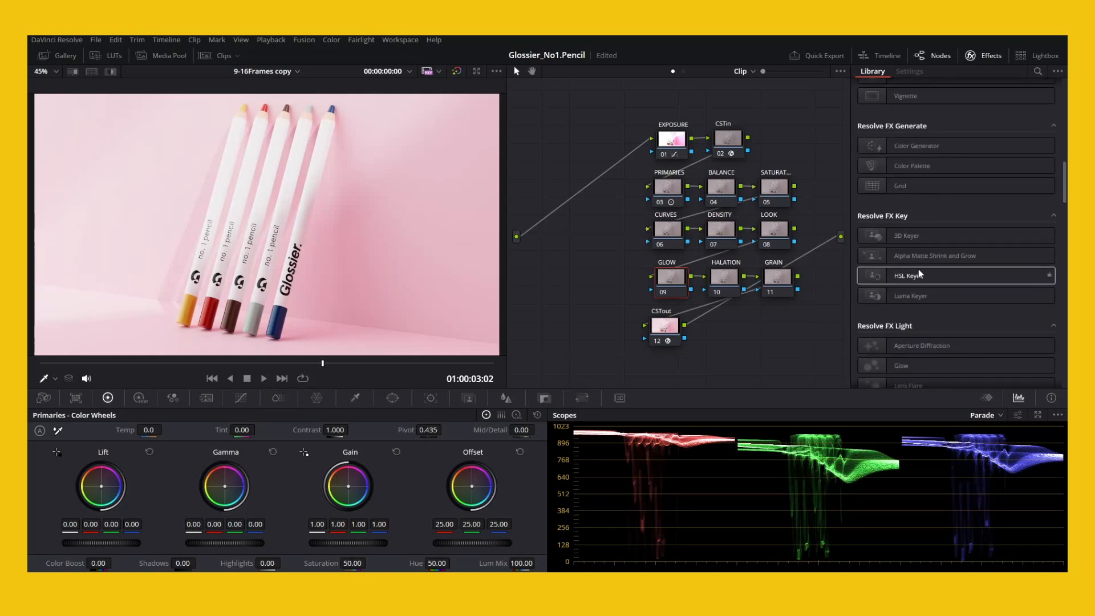
{"action": "scroll", "coordinate": [919, 268], "scroll_direction": "down", "scroll_amount": 1}
{"action": "left_click_drag", "start_coordinate": [762, 302], "coordinate": [670, 278]}
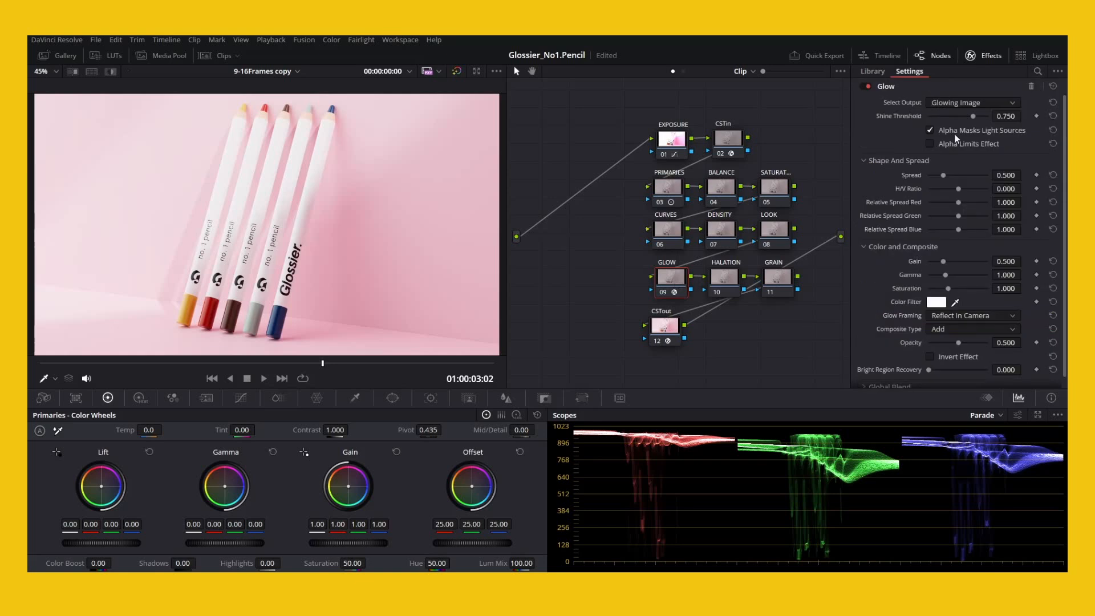
Set the Glow effect's composite type to Screen and lower its shine threshold to about 0.578
{"action": "scroll", "coordinate": [902, 185], "scroll_direction": "down", "scroll_amount": 1}
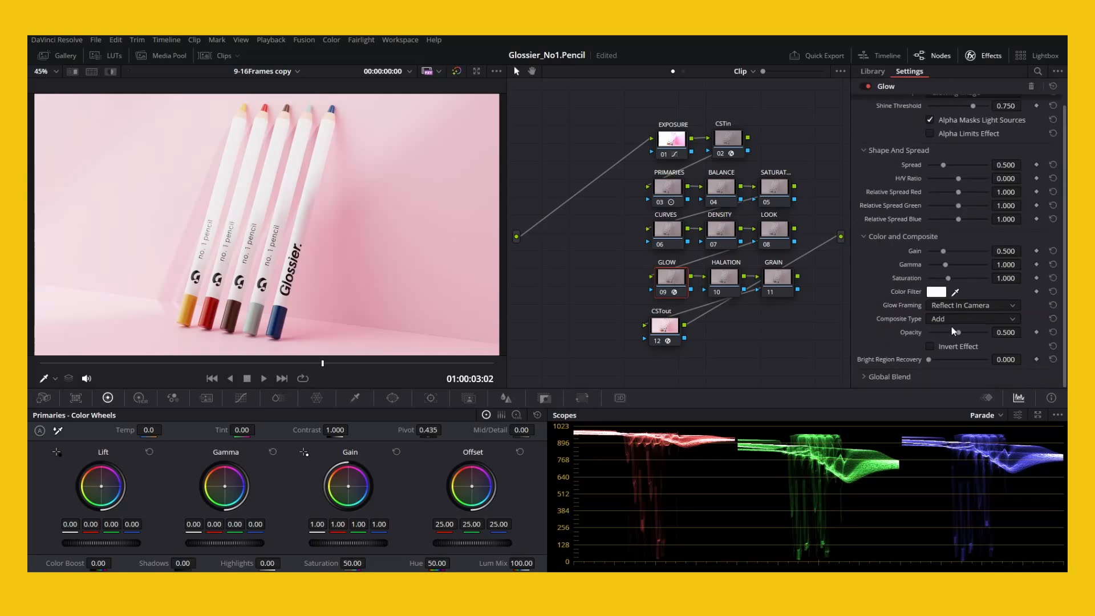
{"action": "left_click", "coordinate": [982, 320]}
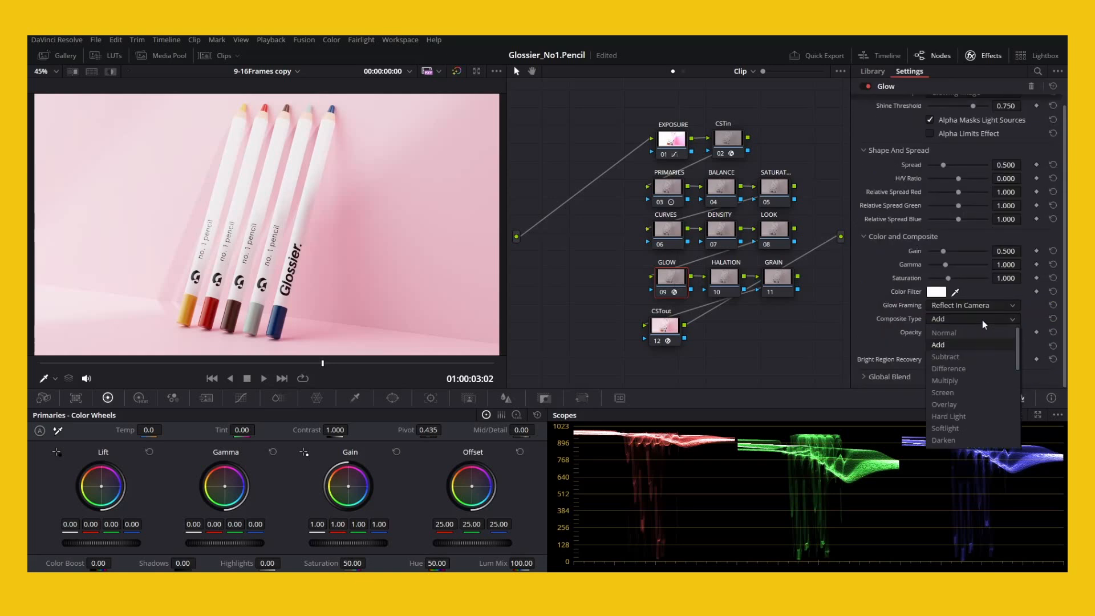
{"action": "left_click", "coordinate": [946, 393]}
{"action": "scroll", "coordinate": [905, 255], "scroll_direction": "up", "scroll_amount": 1}
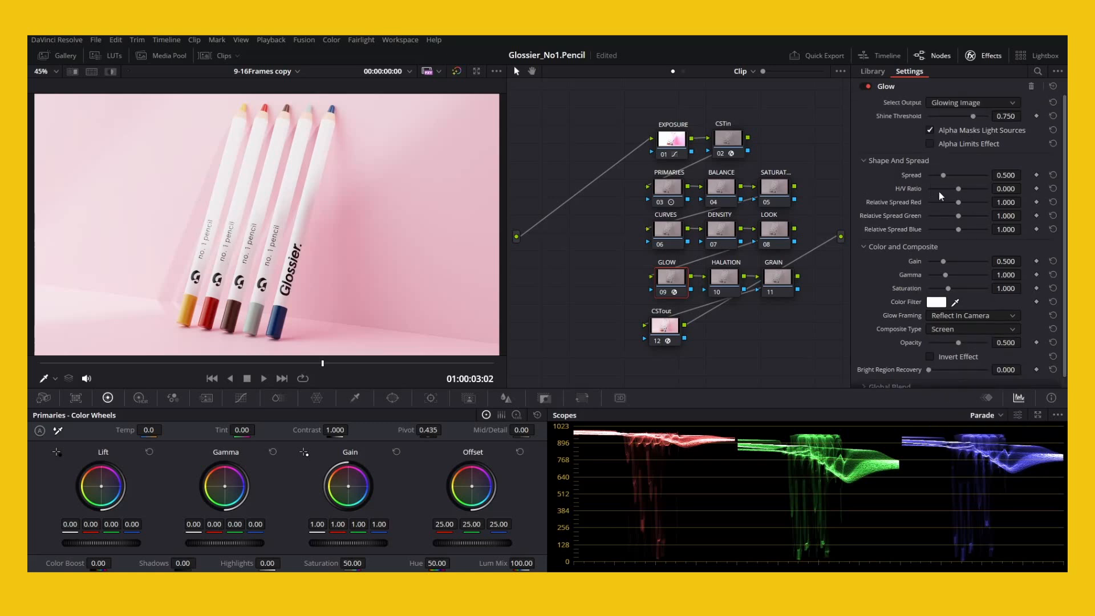
{"action": "left_click_drag", "start_coordinate": [970, 117], "coordinate": [962, 118]}
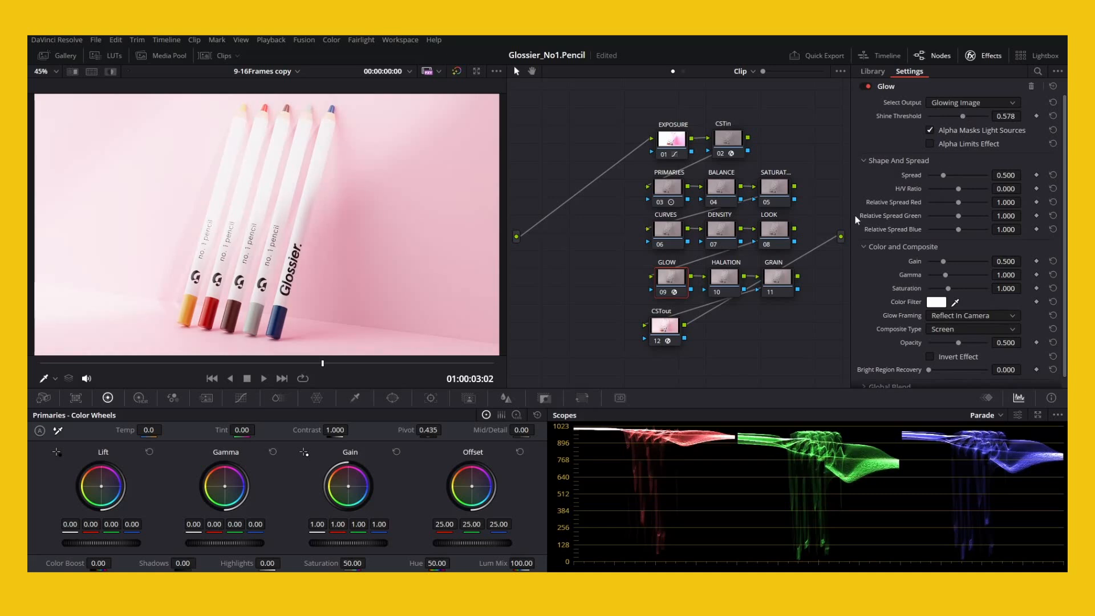
Reduce the Glow effect's opacity to about 0.294 and hide the effect settings
{"action": "scroll", "coordinate": [871, 210], "scroll_direction": "down", "scroll_amount": 1}
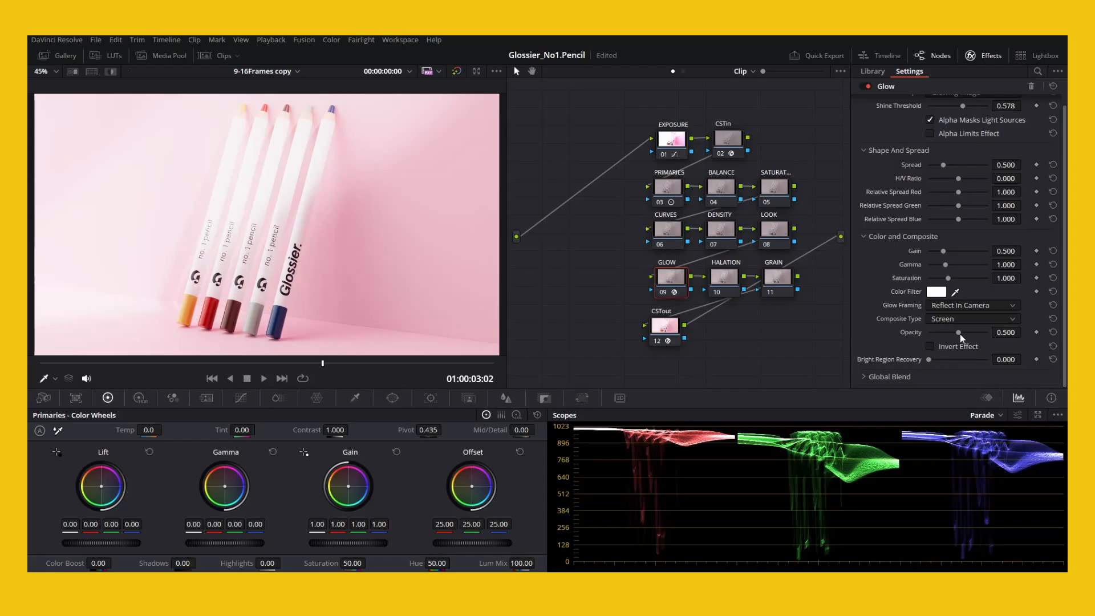
{"action": "left_click_drag", "start_coordinate": [960, 334], "coordinate": [944, 332]}
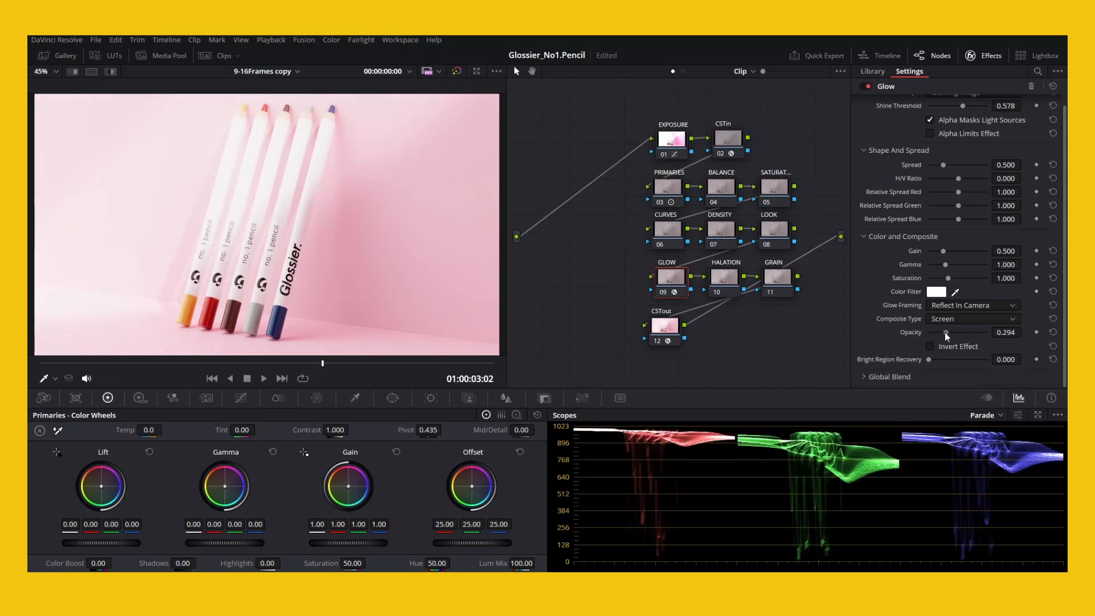
{"action": "left_click", "coordinate": [991, 56]}
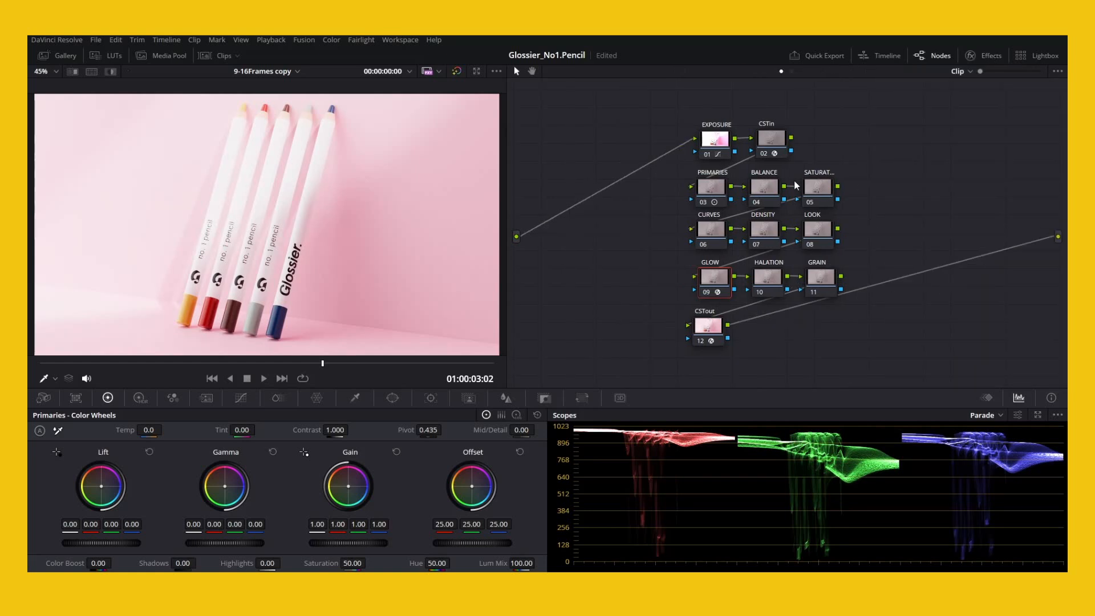